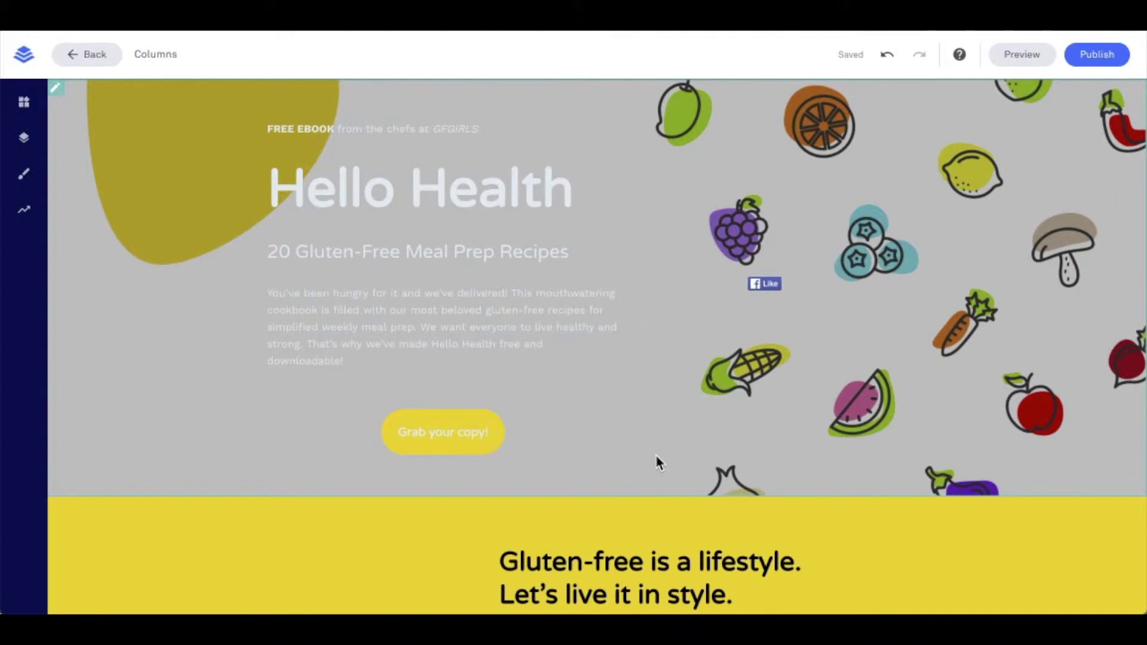
# Open Column 1 Settings for the Hero section from the Page Layout panel
pyautogui.click(26, 142)
pyautogui.moveTo(84, 174)
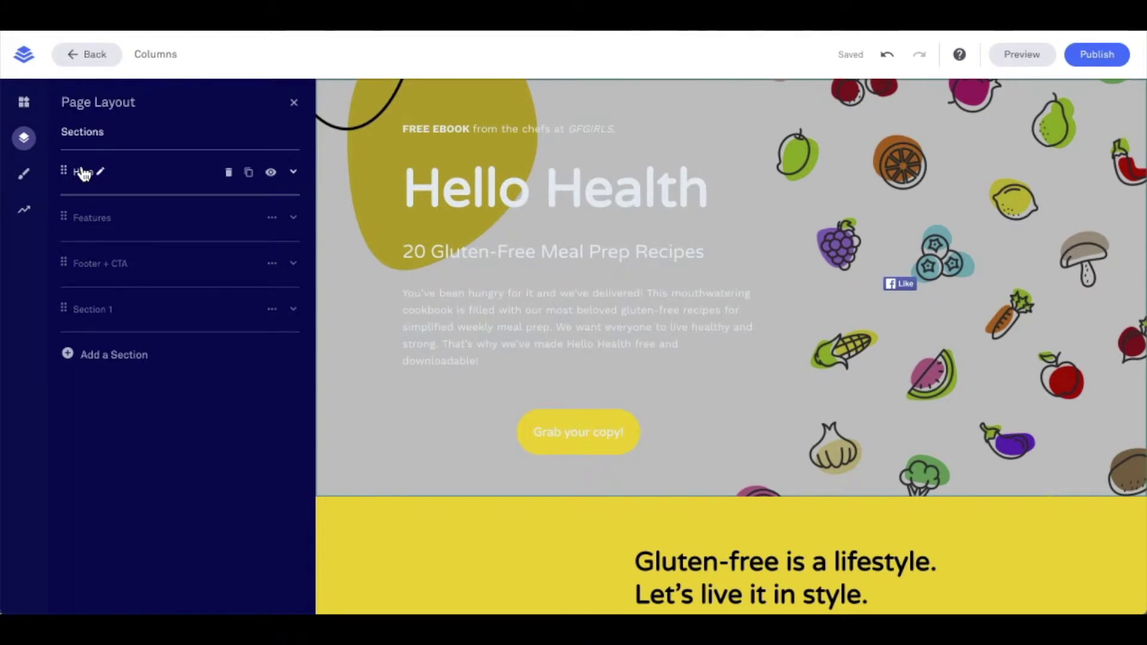
pyautogui.click(84, 174)
pyautogui.moveTo(131, 277)
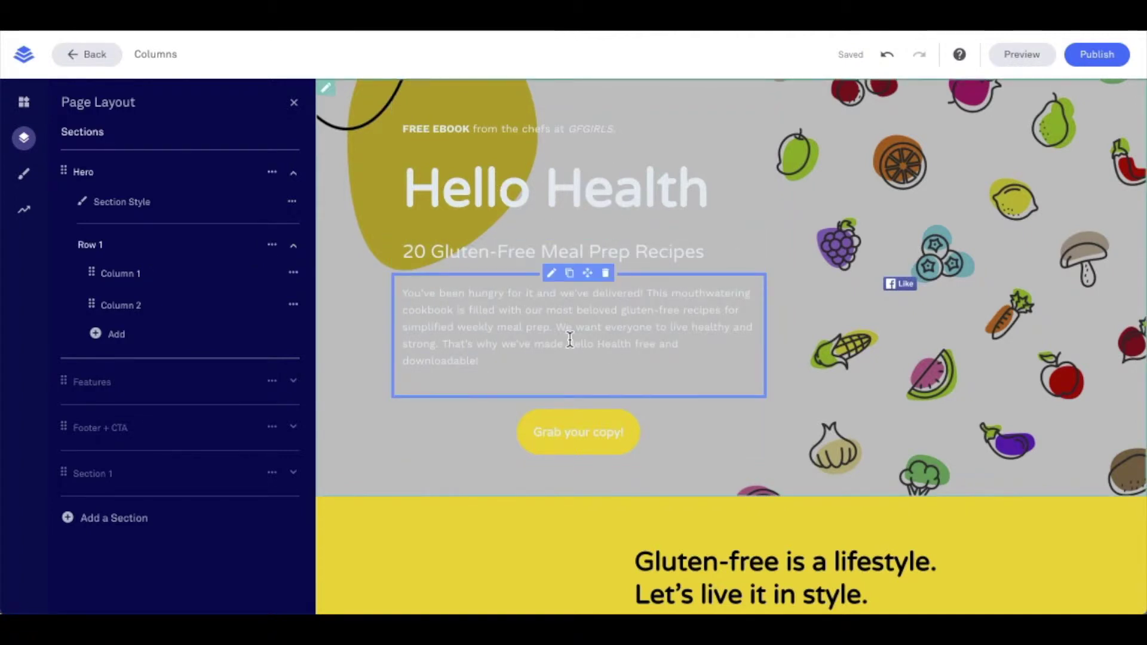
pyautogui.click(131, 277)
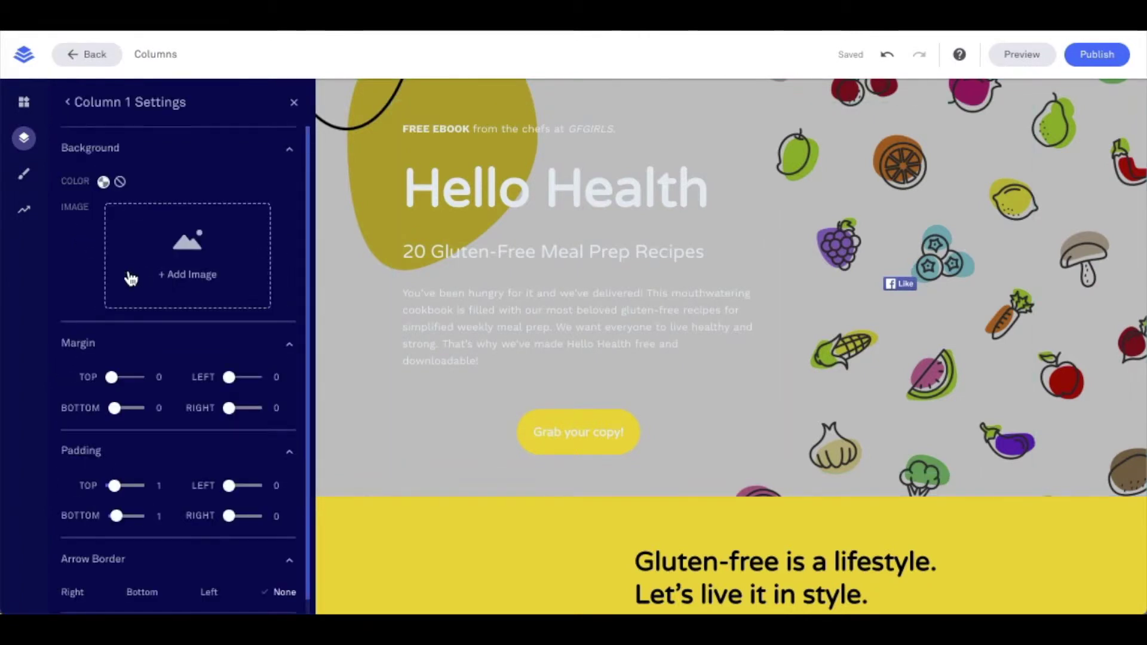
# Give Column 1 a custom dark grey 3b4145 background at reduced opacity
pyautogui.click(104, 182)
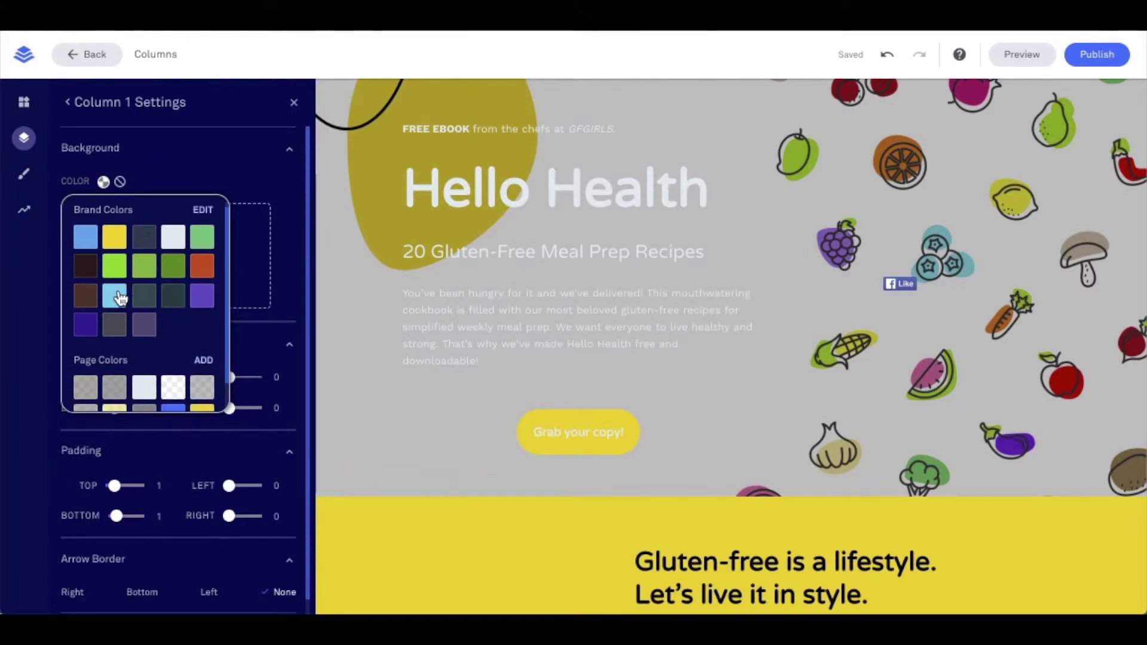
pyautogui.scroll(-1, 119, 299)
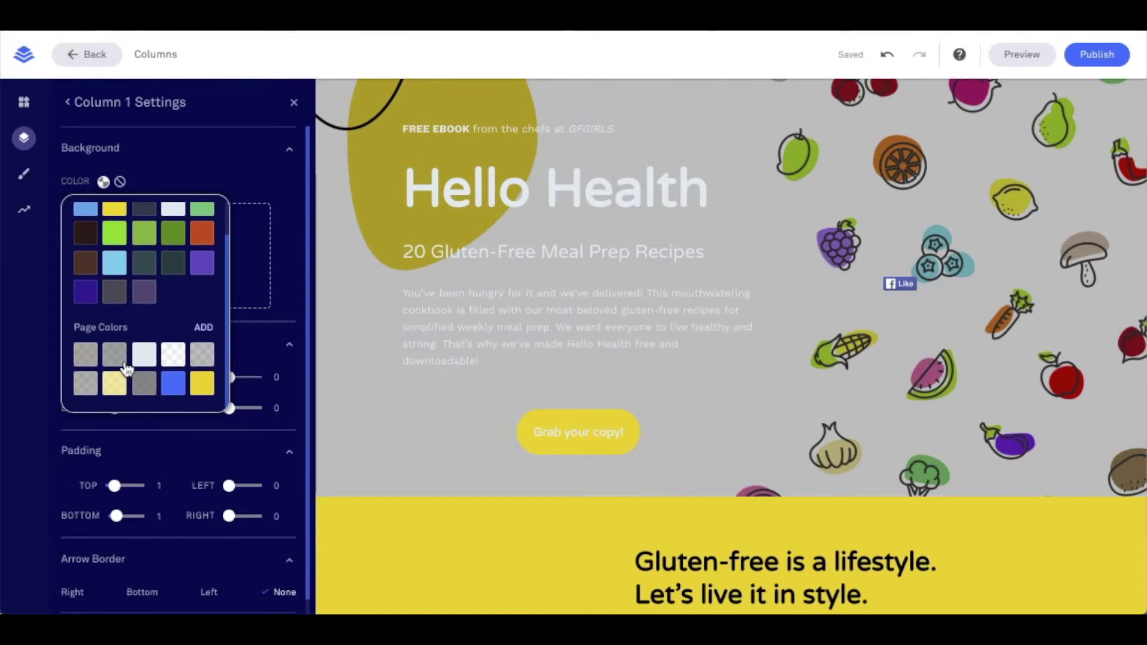
pyautogui.click(203, 330)
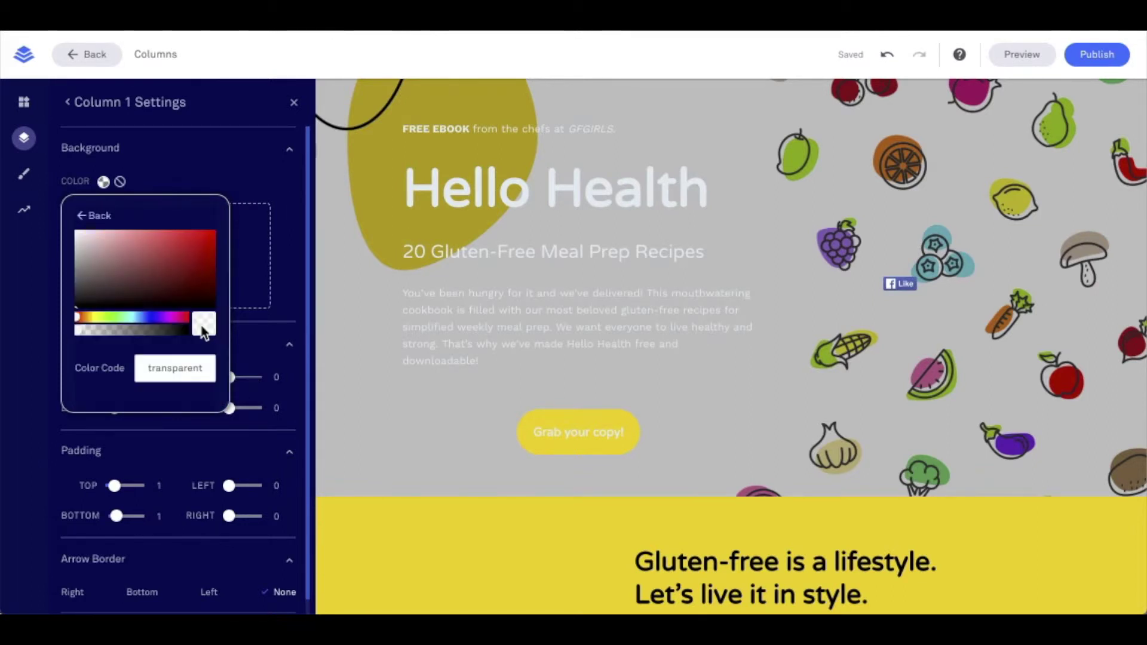
pyautogui.moveTo(78, 317); pyautogui.dragTo(141, 313)
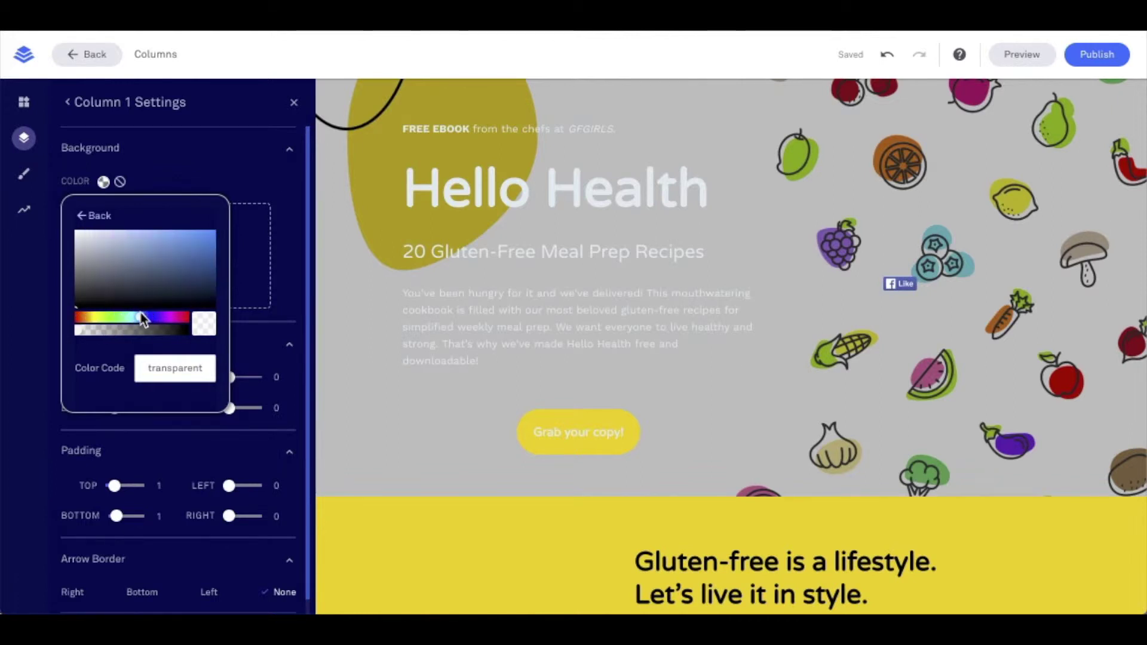
pyautogui.click(95, 288)
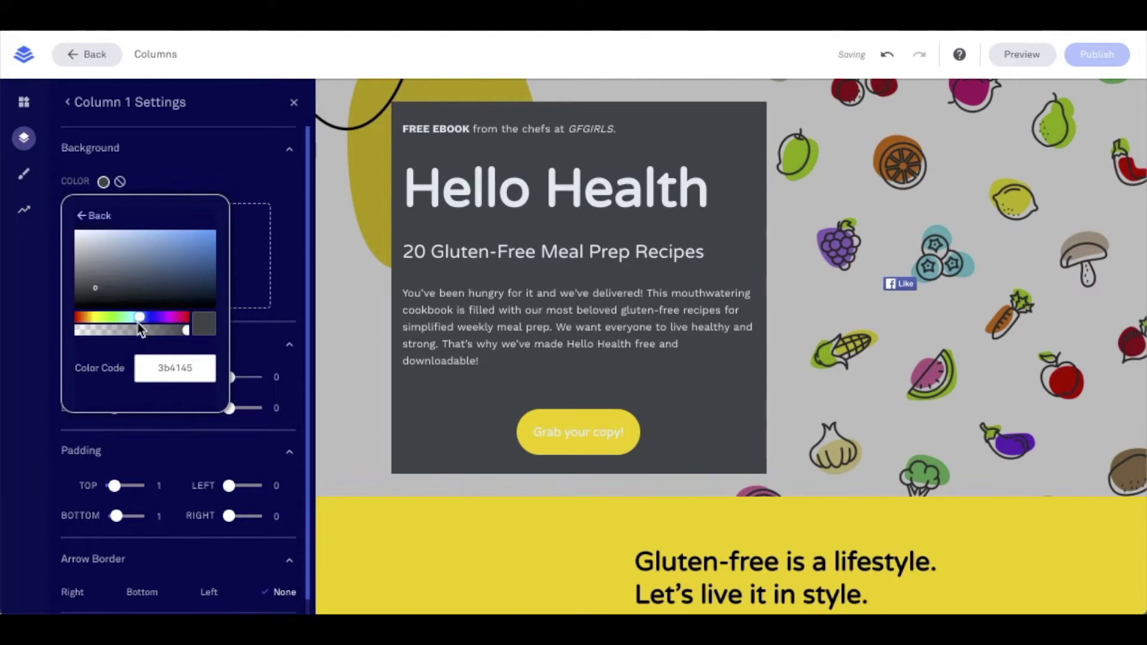
pyautogui.moveTo(183, 333); pyautogui.dragTo(147, 332)
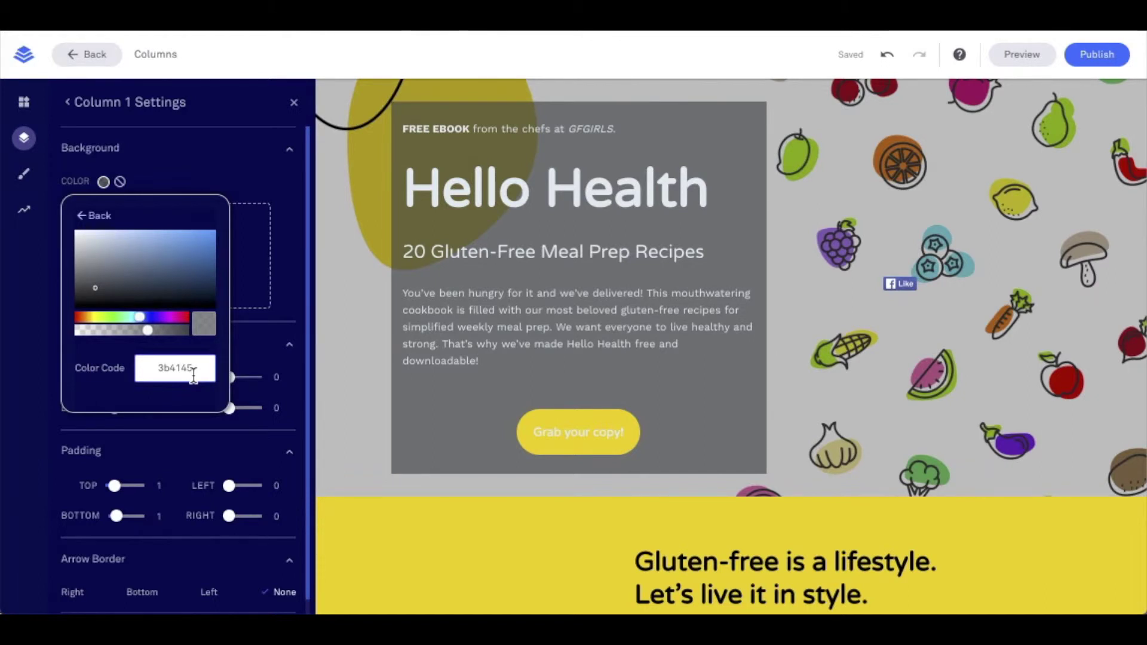
pyautogui.click(284, 318)
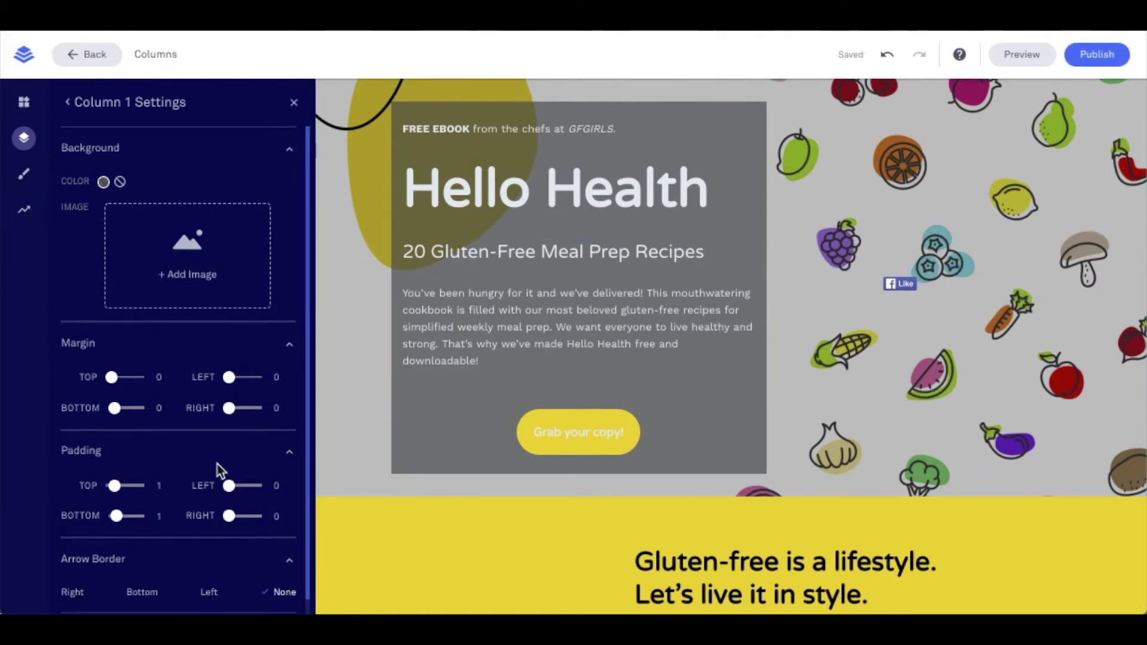
# Set Column 2's background image to the yellow texture from Your Images
pyautogui.click(69, 106)
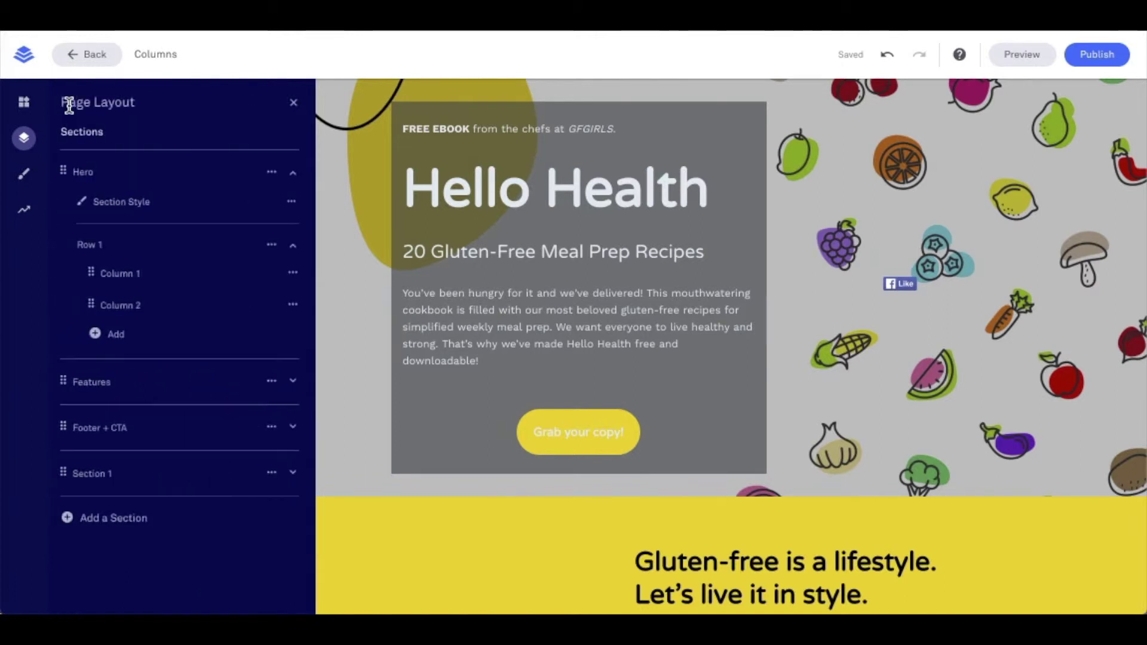
pyautogui.click(137, 309)
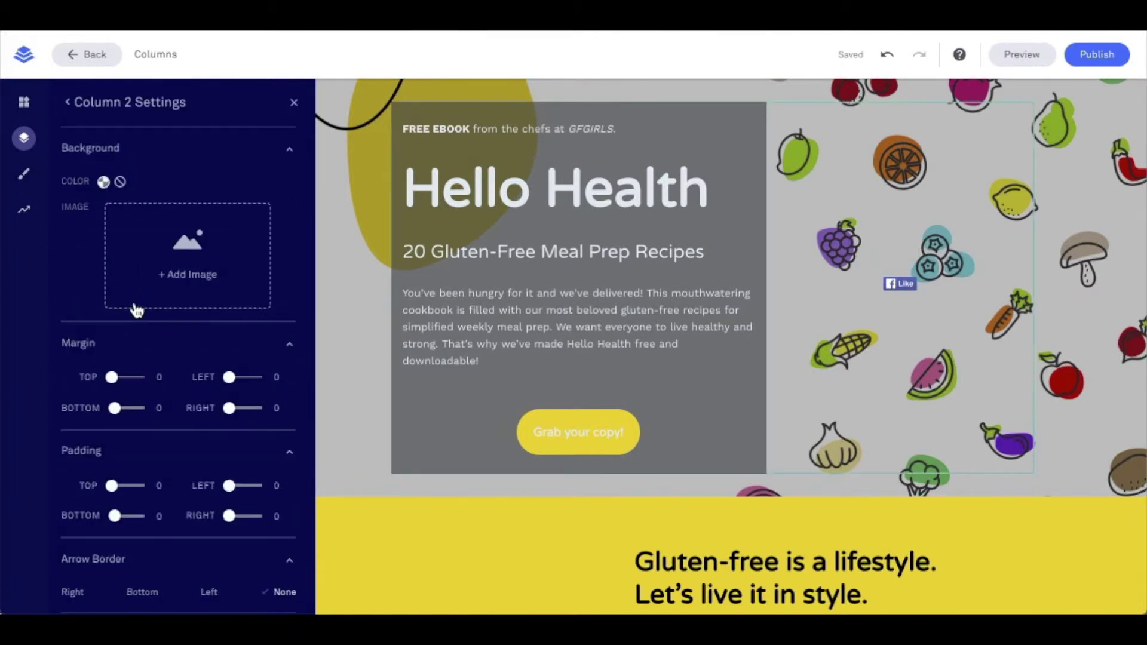
pyautogui.click(184, 273)
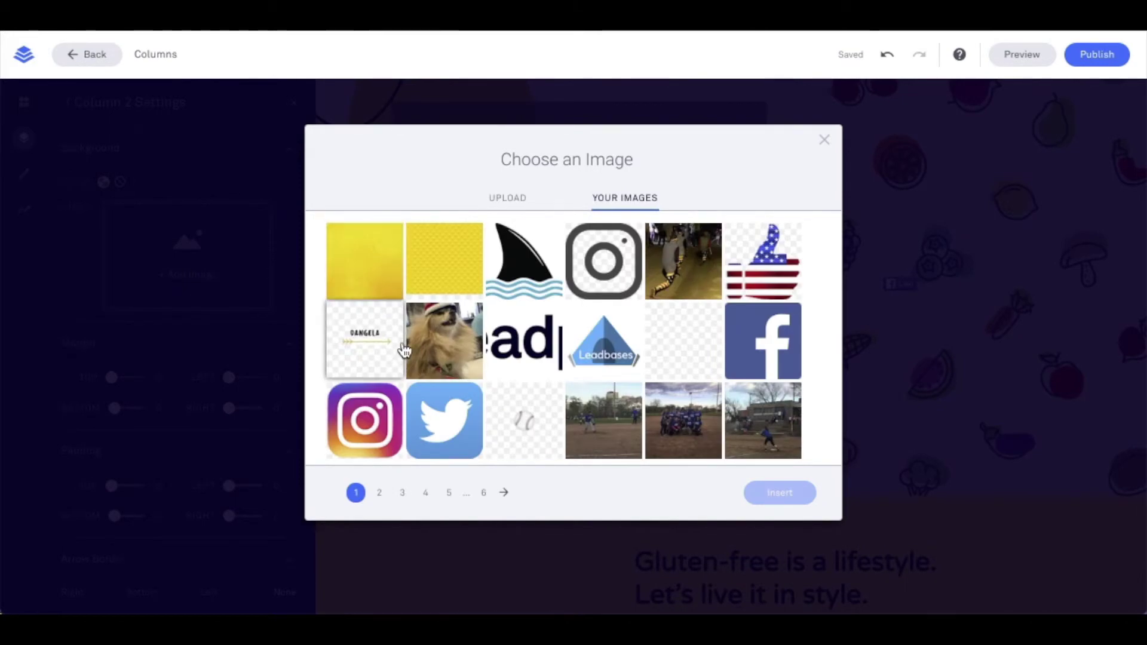
pyautogui.click(504, 203)
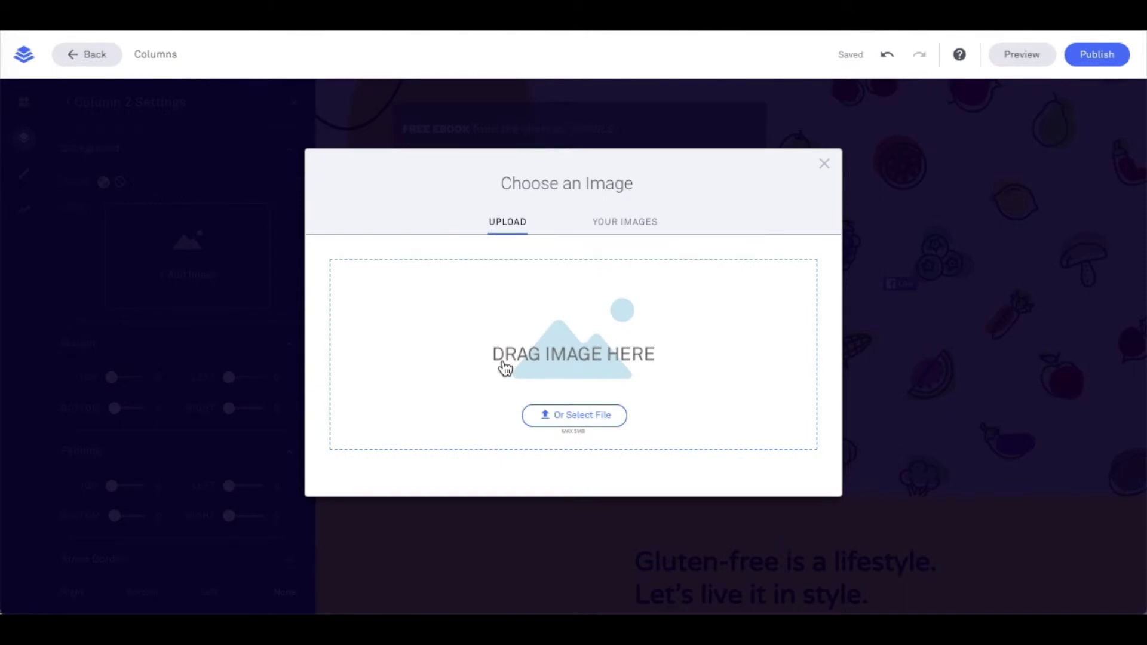
pyautogui.click(610, 225)
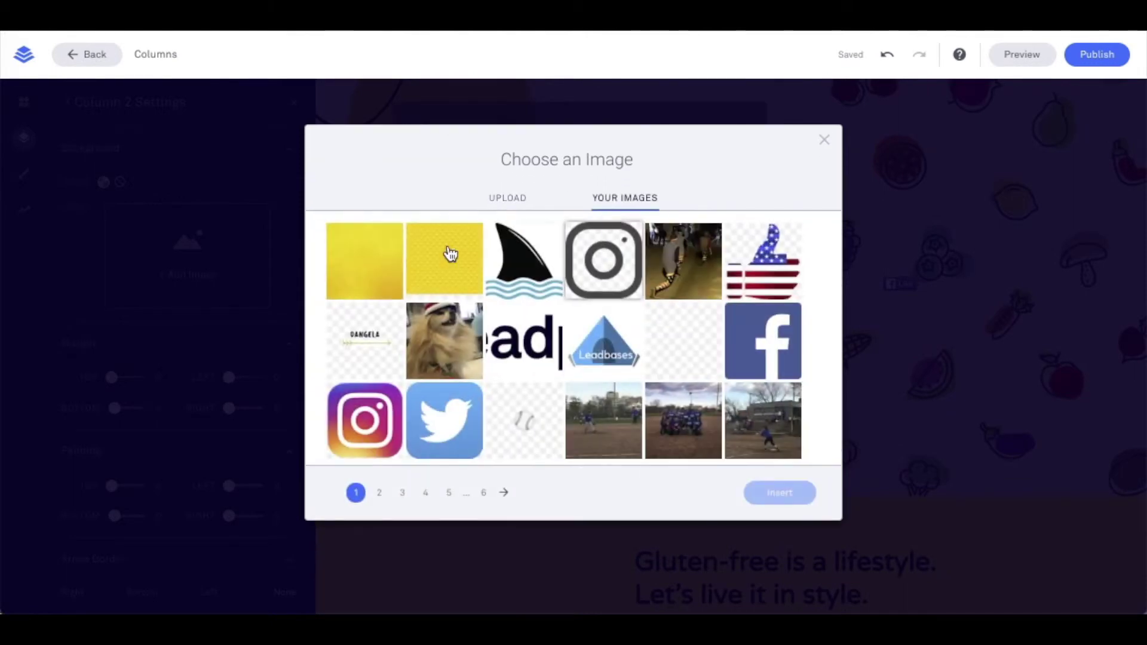
pyautogui.click(384, 268)
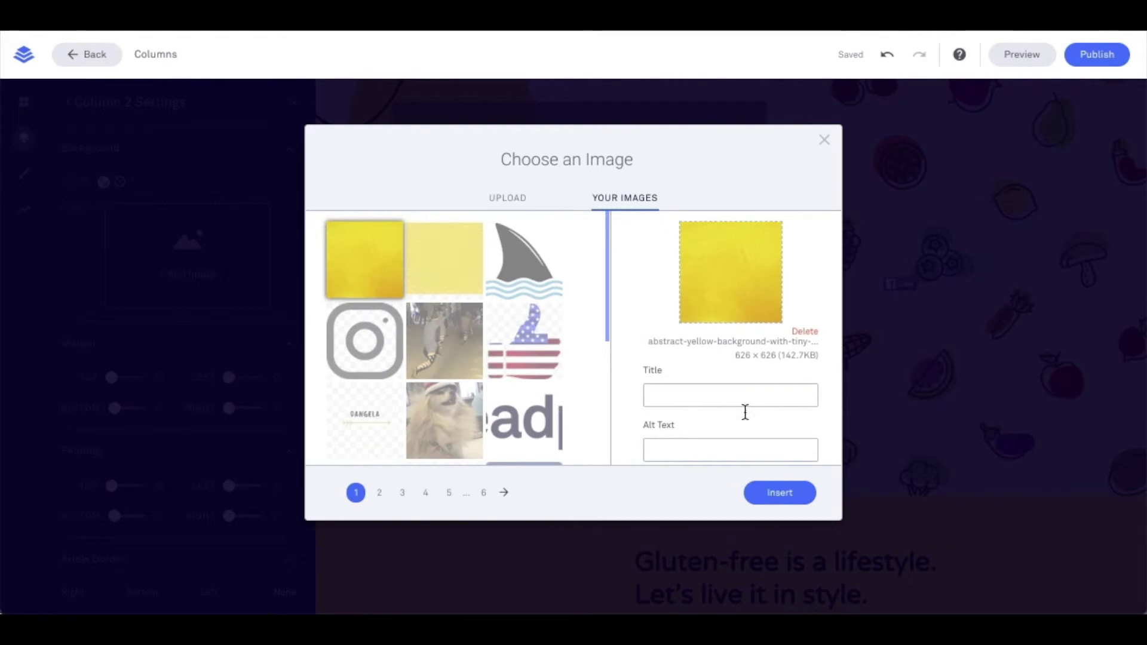
pyautogui.click(762, 500)
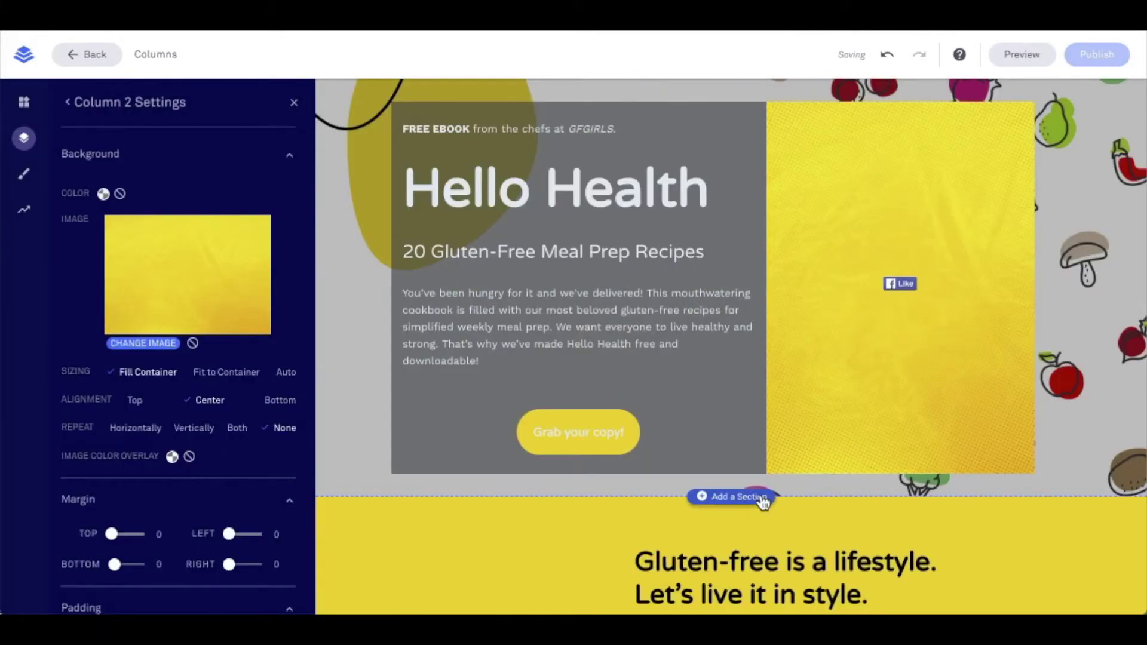
# Try the image sizing options, then anchor Column 2's yellow image to the bottom
pyautogui.scroll(-3, 216, 392)
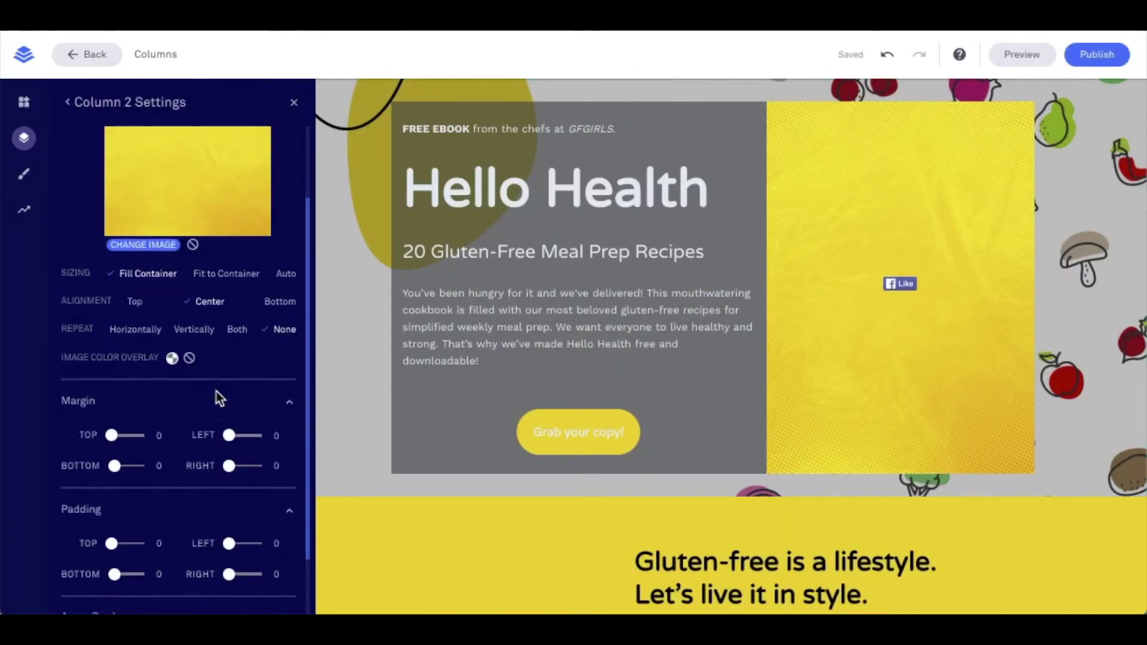
pyautogui.scroll(-1, 151, 238)
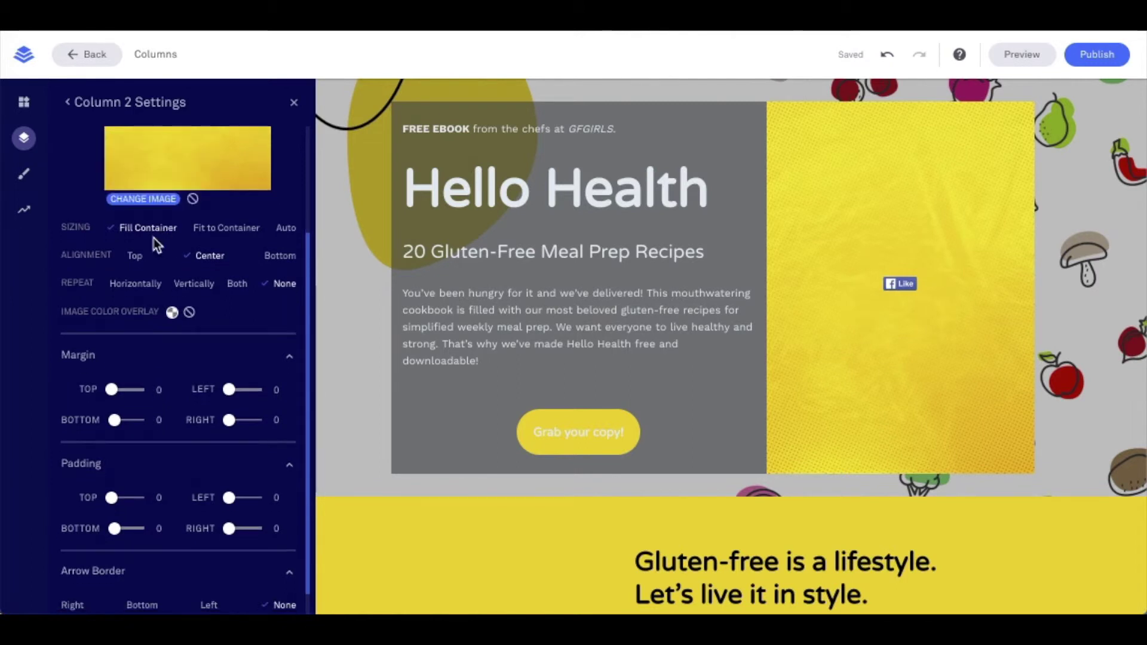
pyautogui.scroll(-1, 82, 227)
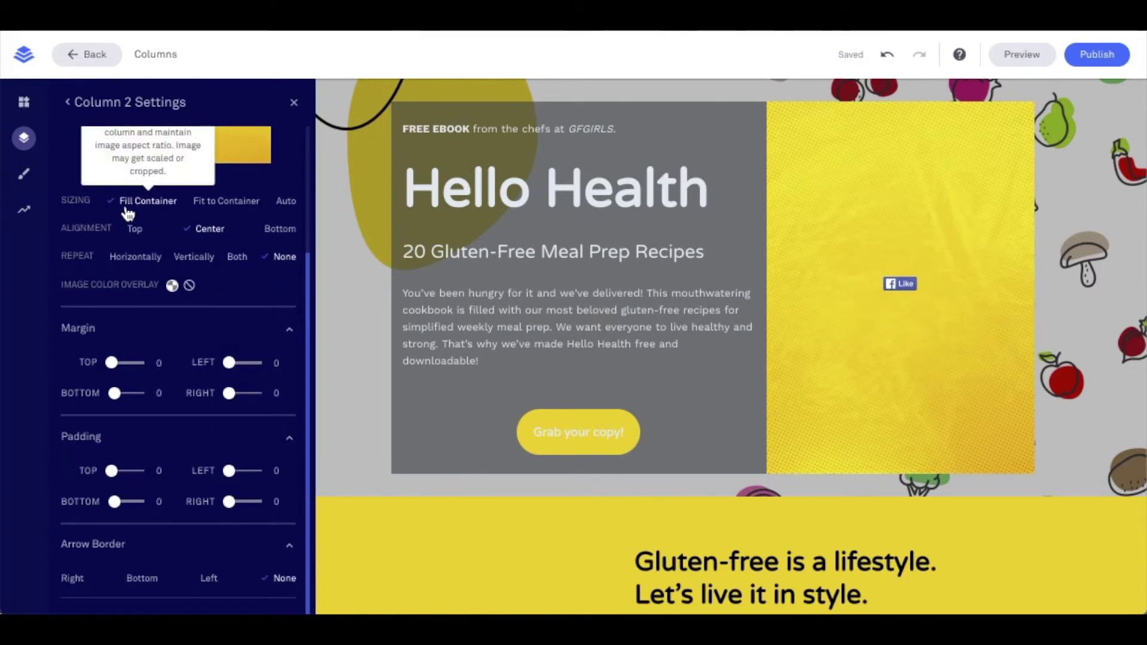
pyautogui.click(220, 203)
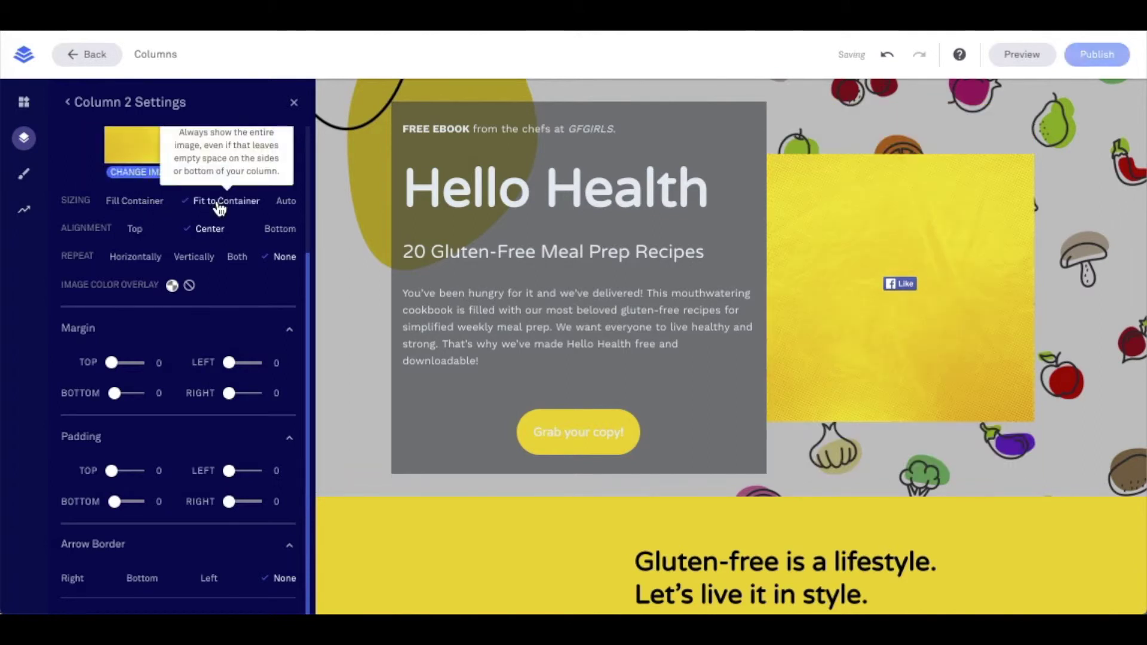
pyautogui.click(283, 205)
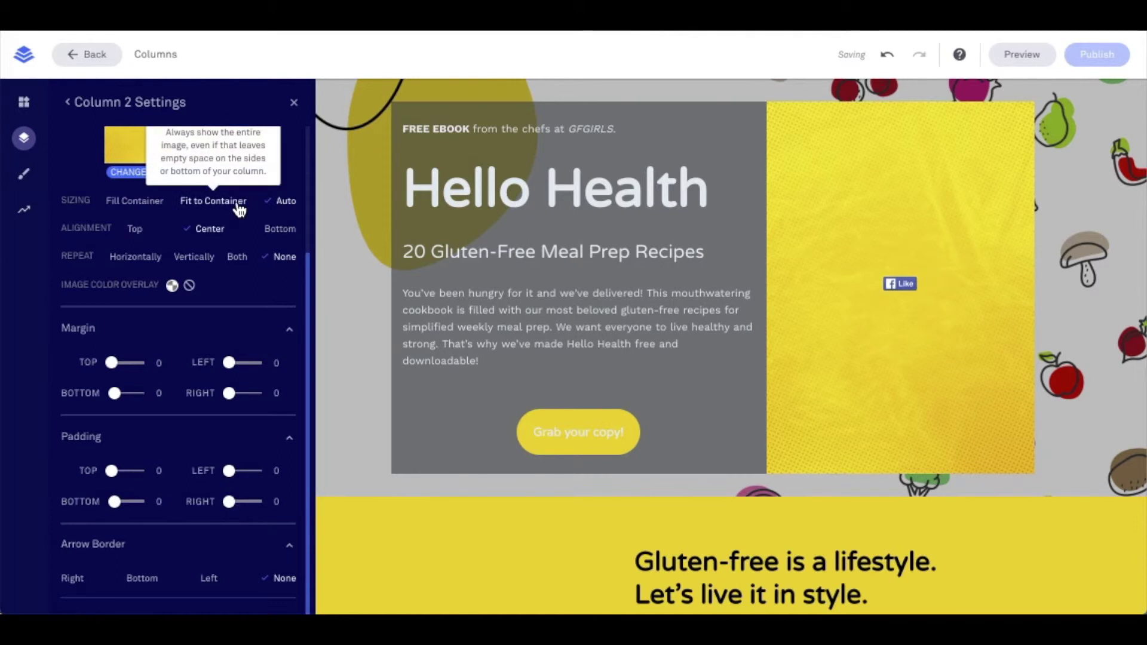
pyautogui.click(239, 206)
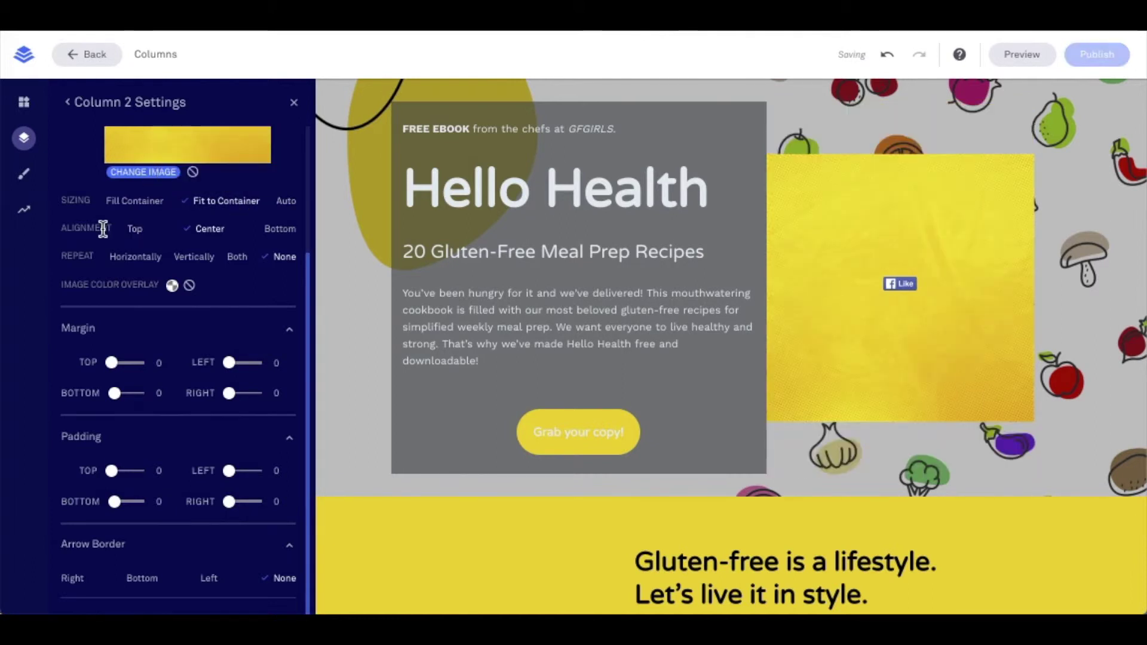
pyautogui.click(136, 236)
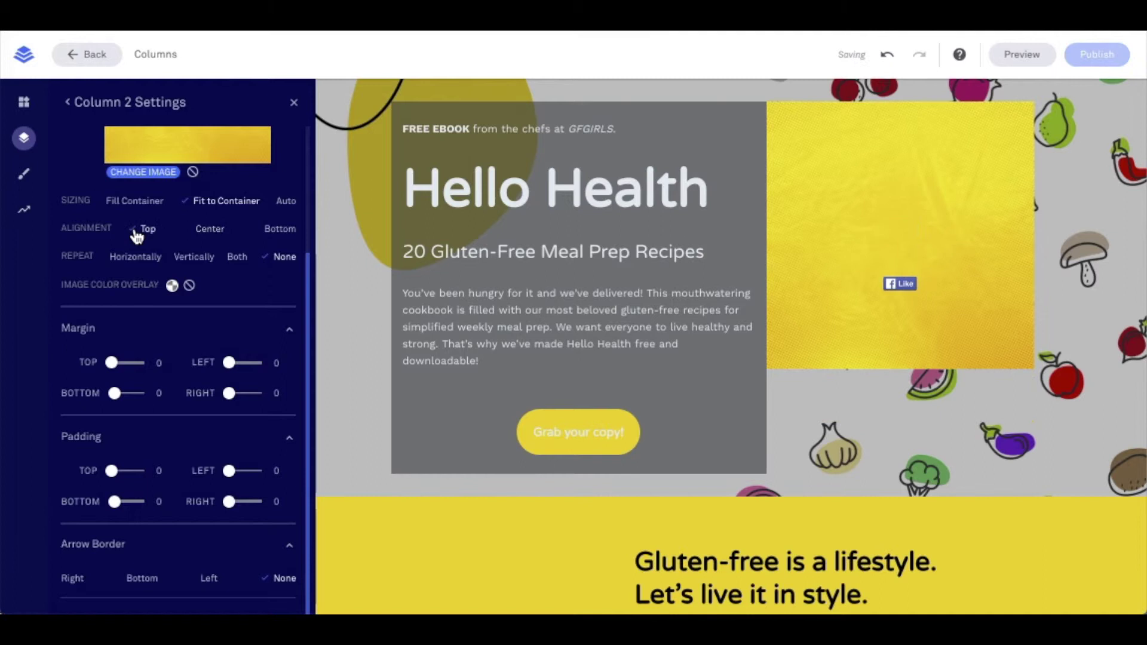
pyautogui.click(208, 236)
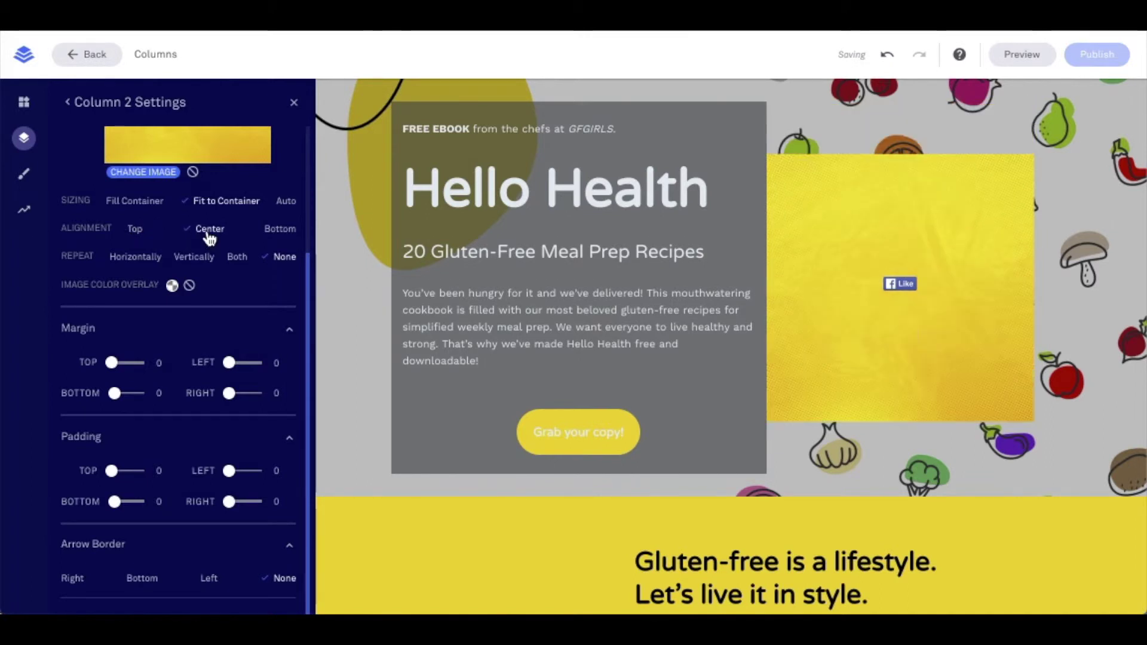
pyautogui.click(280, 233)
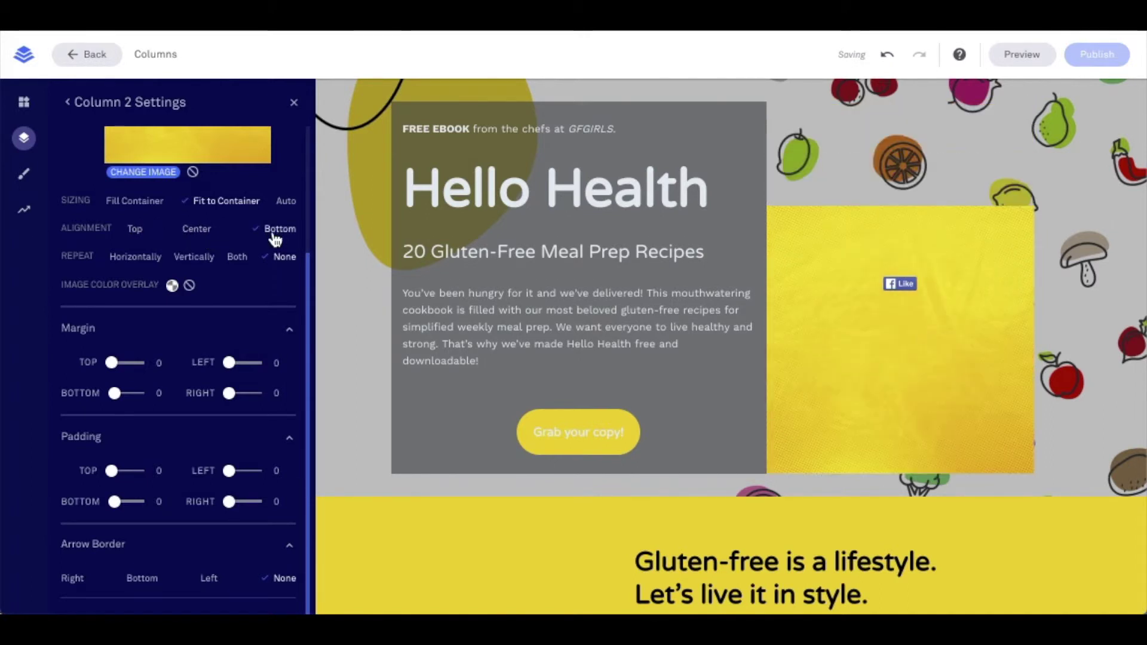
# Set the image repeat to None and its sizing to Fill Container
pyautogui.click(129, 261)
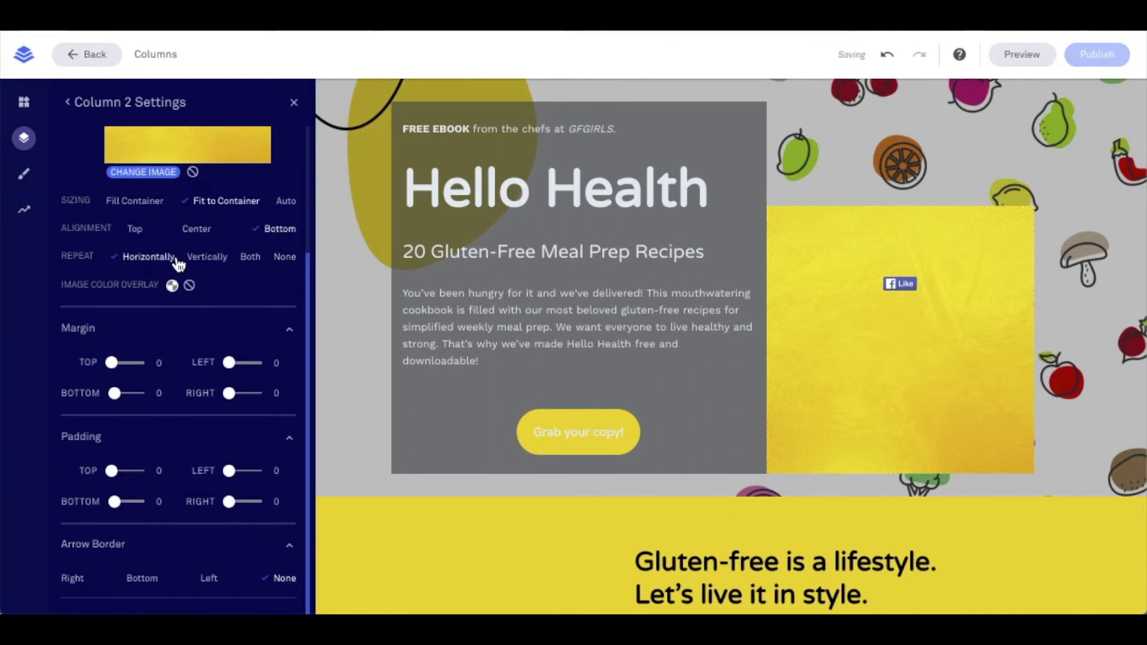
pyautogui.click(204, 260)
pyautogui.click(251, 261)
pyautogui.click(285, 261)
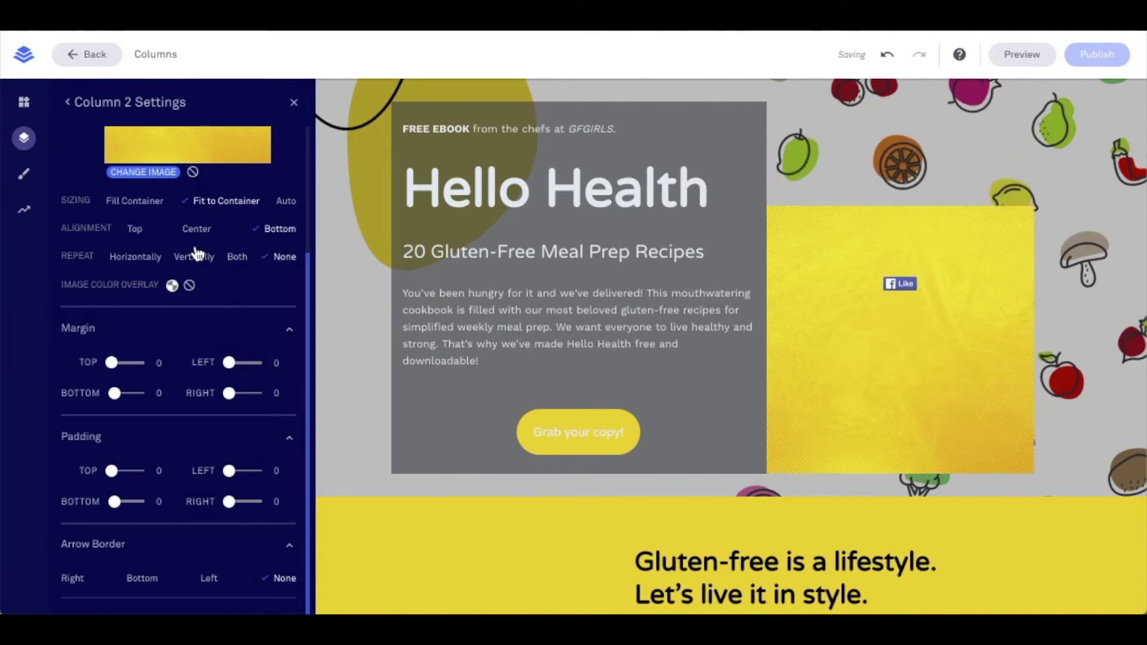
pyautogui.click(133, 203)
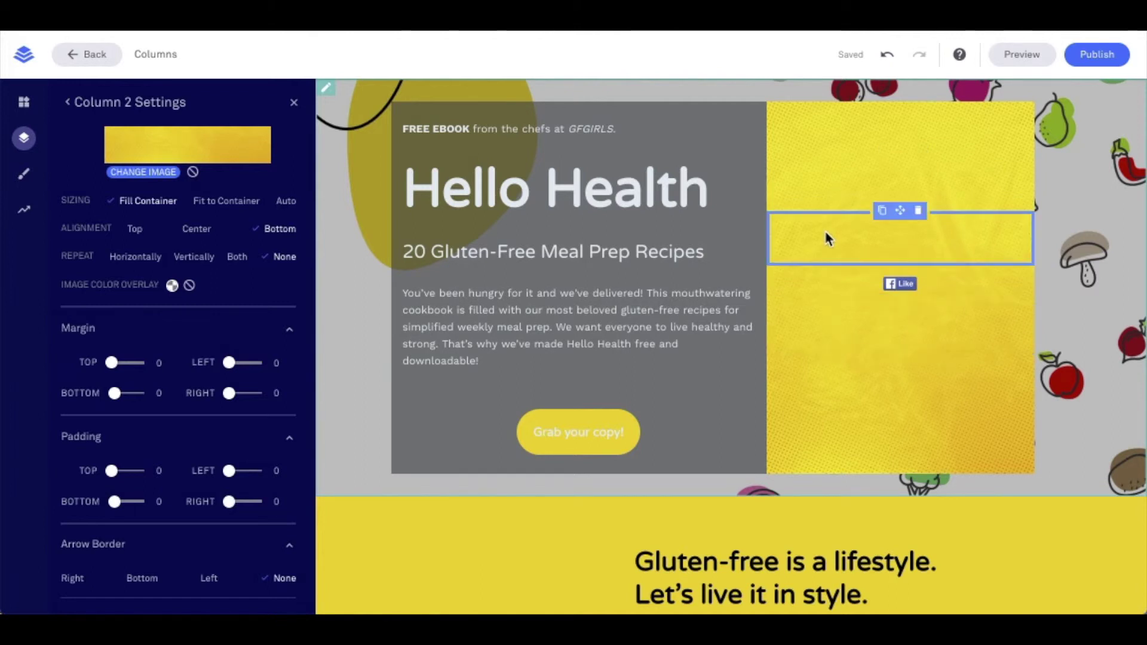
# Add a semi-transparent 9f3131 image colour overlay to Column 2's background
pyautogui.click(172, 286)
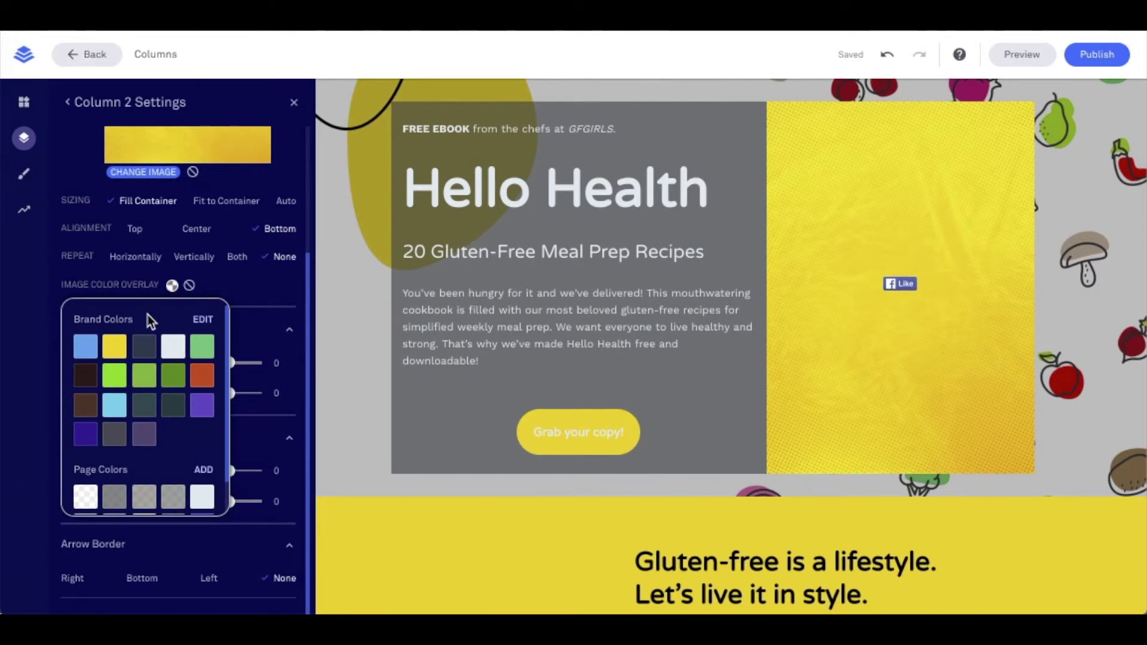
pyautogui.scroll(-1, 152, 389)
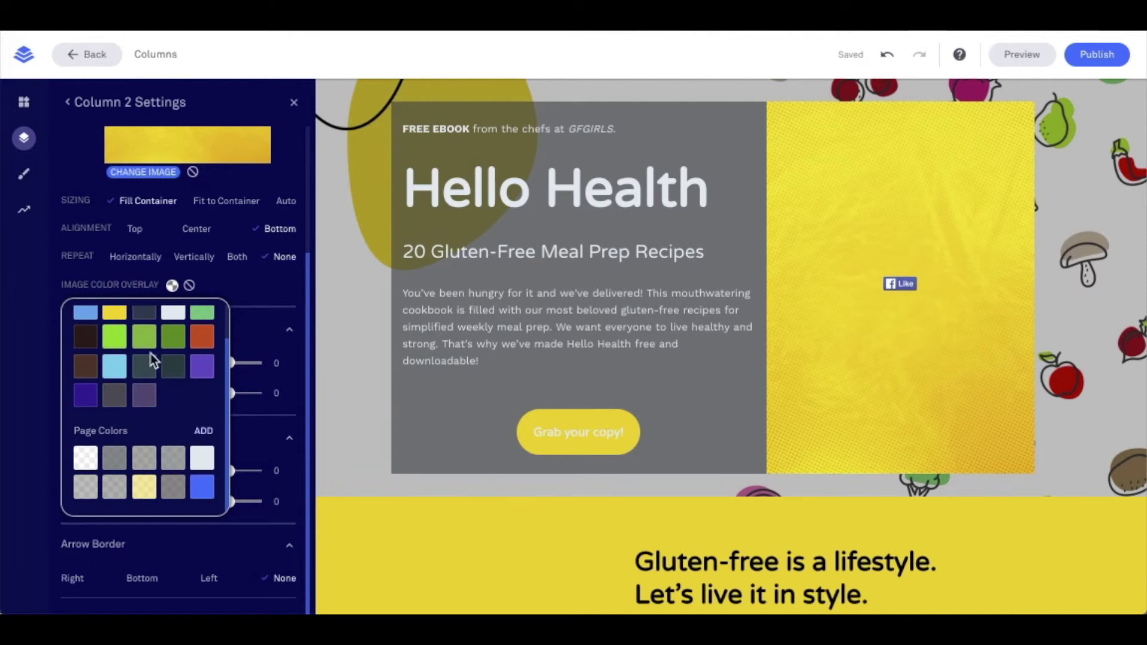
pyautogui.click(206, 434)
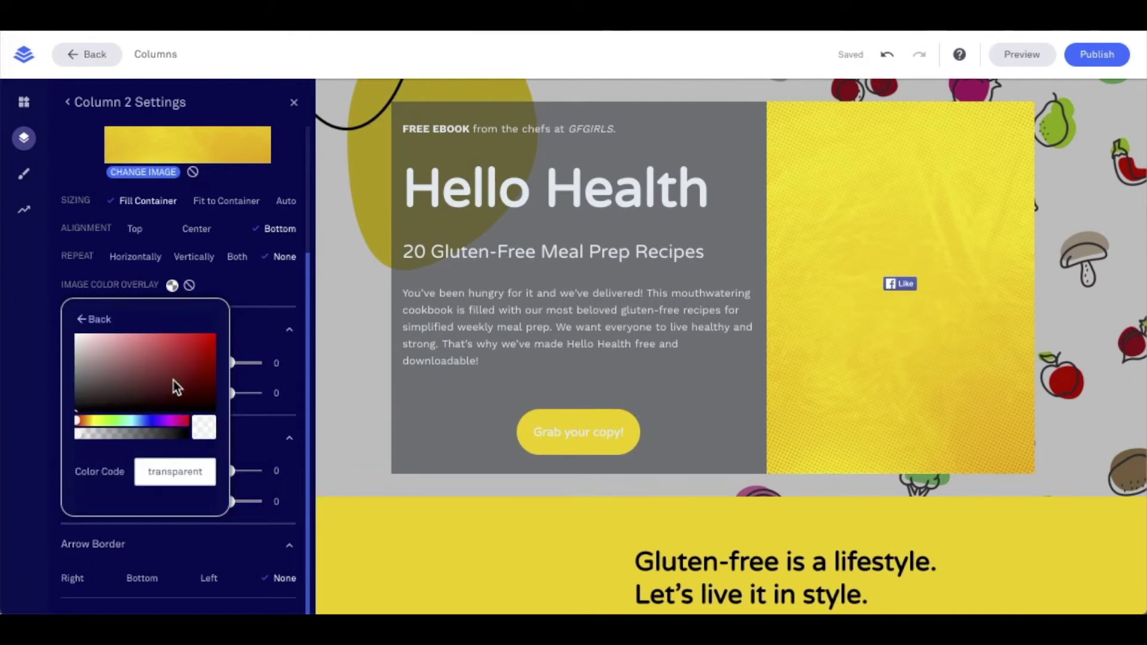
pyautogui.click(172, 363)
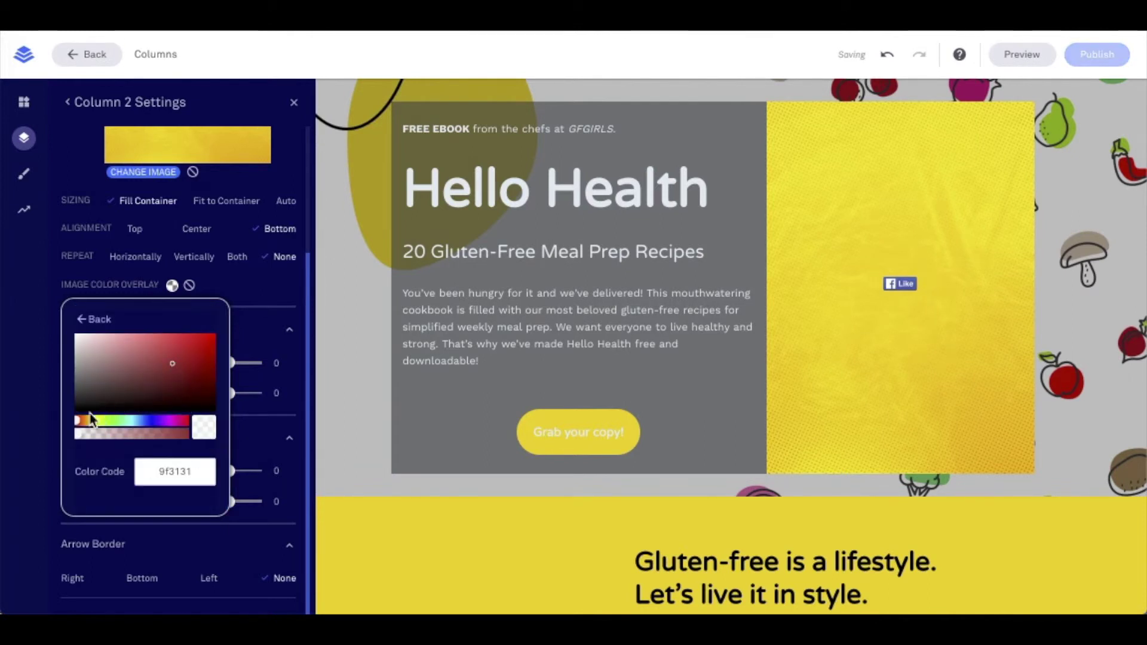
pyautogui.moveTo(86, 434); pyautogui.dragTo(128, 434)
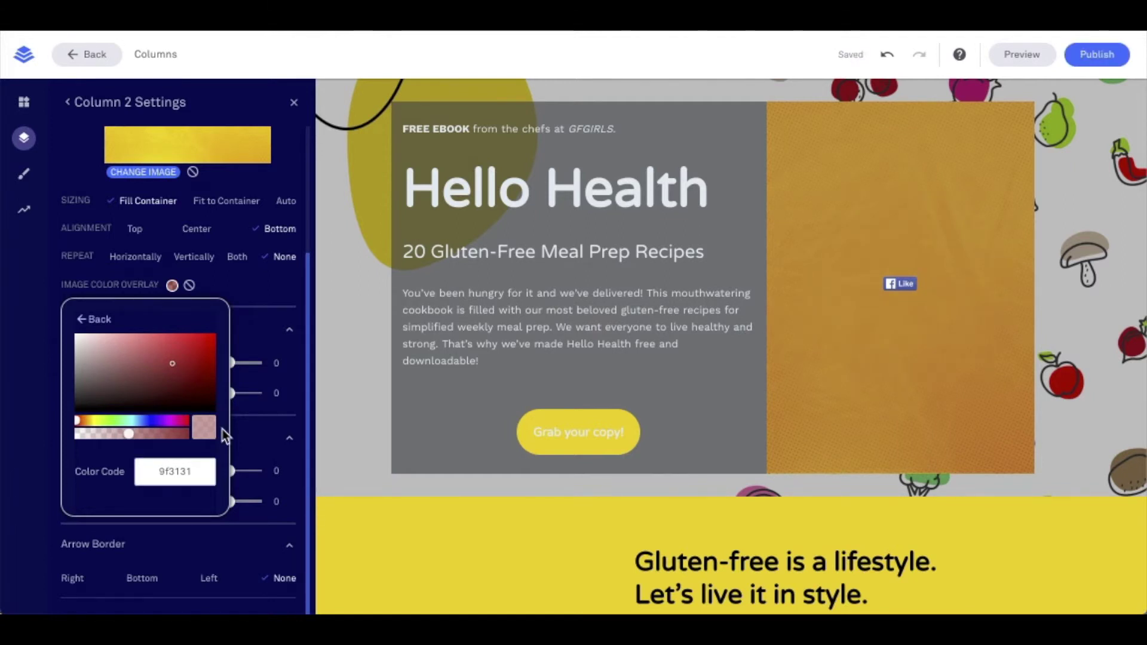
pyautogui.click(255, 304)
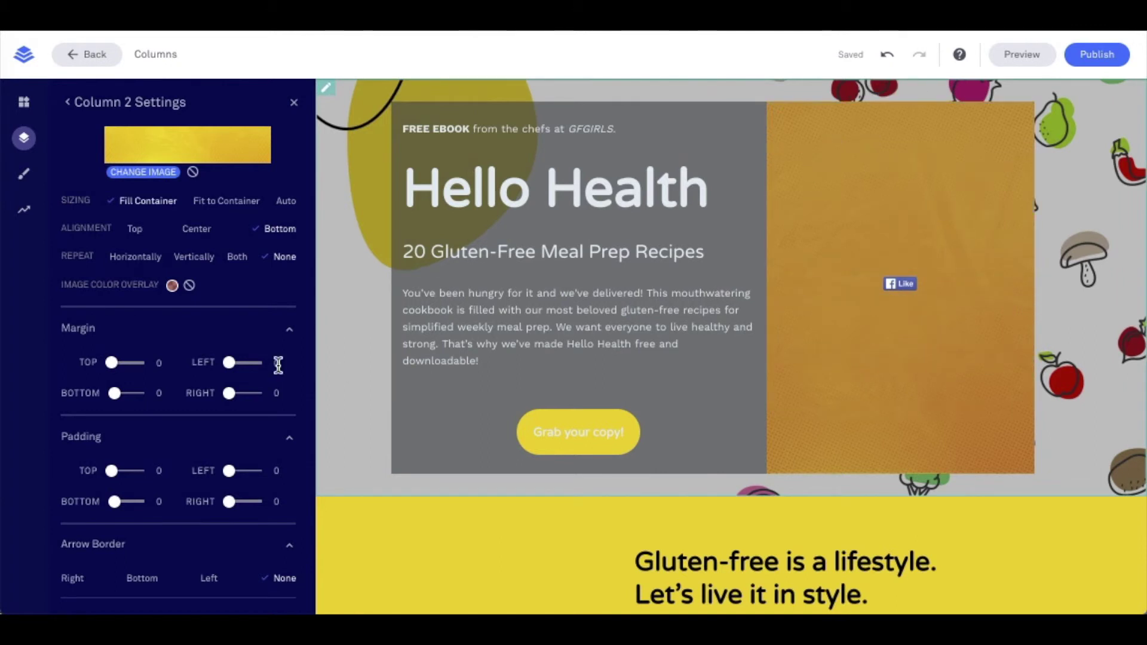
# Try Column 2 margins, leave them at 0, and move the empty element below the Like widget
pyautogui.moveTo(111, 363)
pyautogui.mouseDown()
pyautogui.moveTo(133, 364)
pyautogui.moveTo(111, 363)
pyautogui.mouseUp()
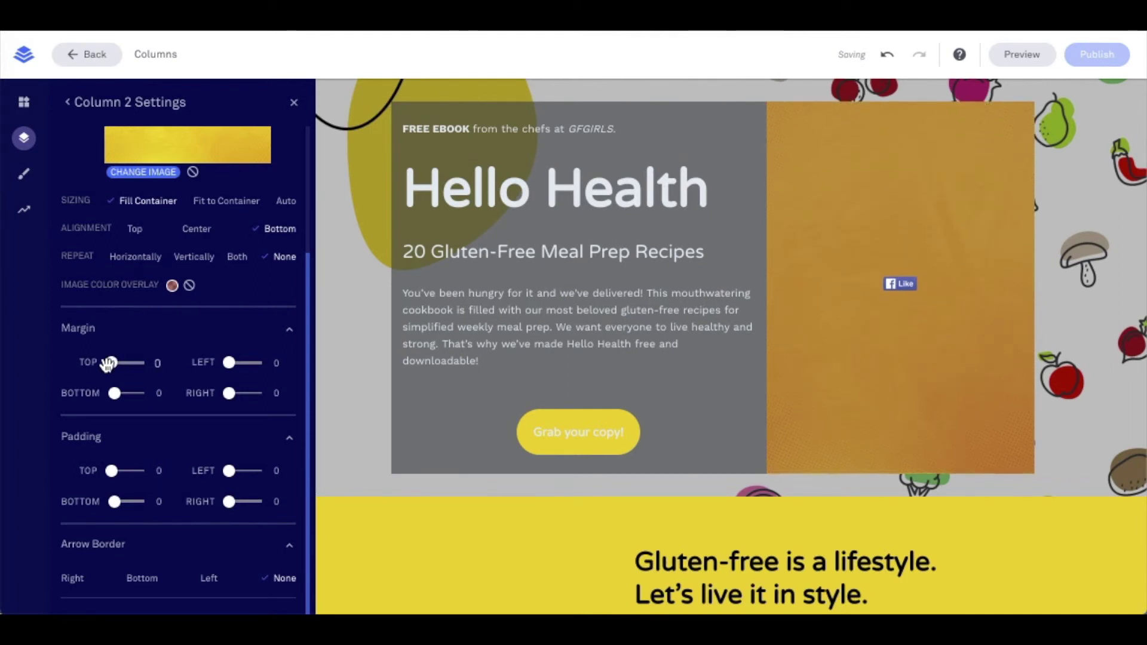
pyautogui.moveTo(229, 363); pyautogui.dragTo(224, 396)
pyautogui.moveTo(121, 393)
pyautogui.mouseDown()
pyautogui.moveTo(138, 393)
pyautogui.moveTo(110, 393)
pyautogui.mouseUp()
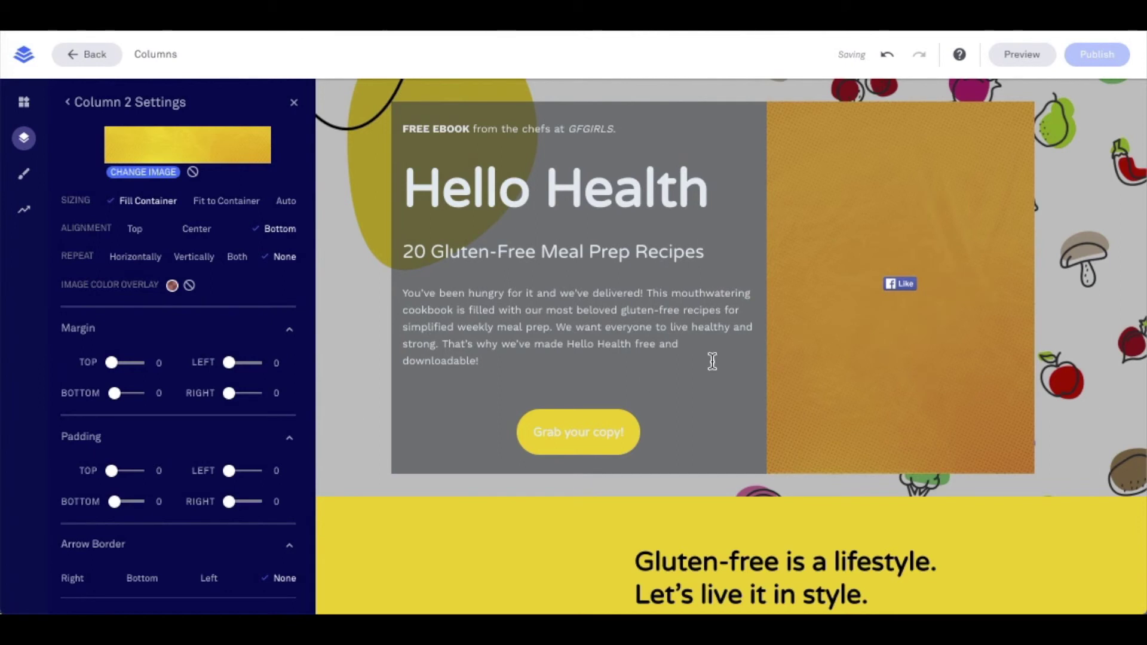
pyautogui.moveTo(879, 264)
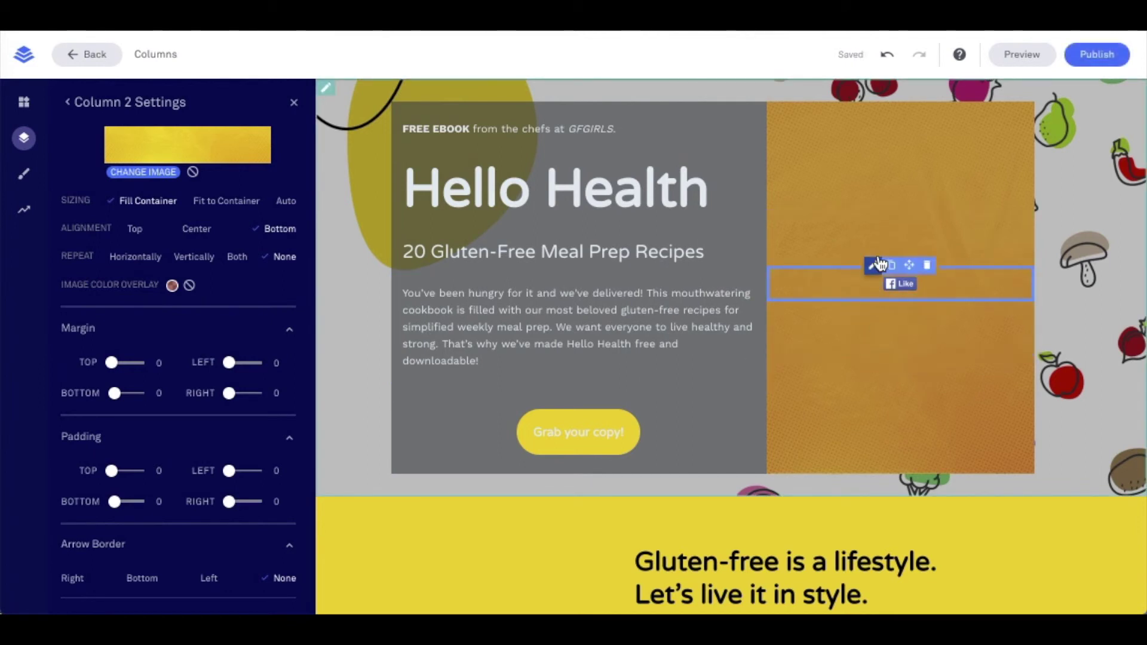
pyautogui.moveTo(876, 258); pyautogui.dragTo(881, 364)
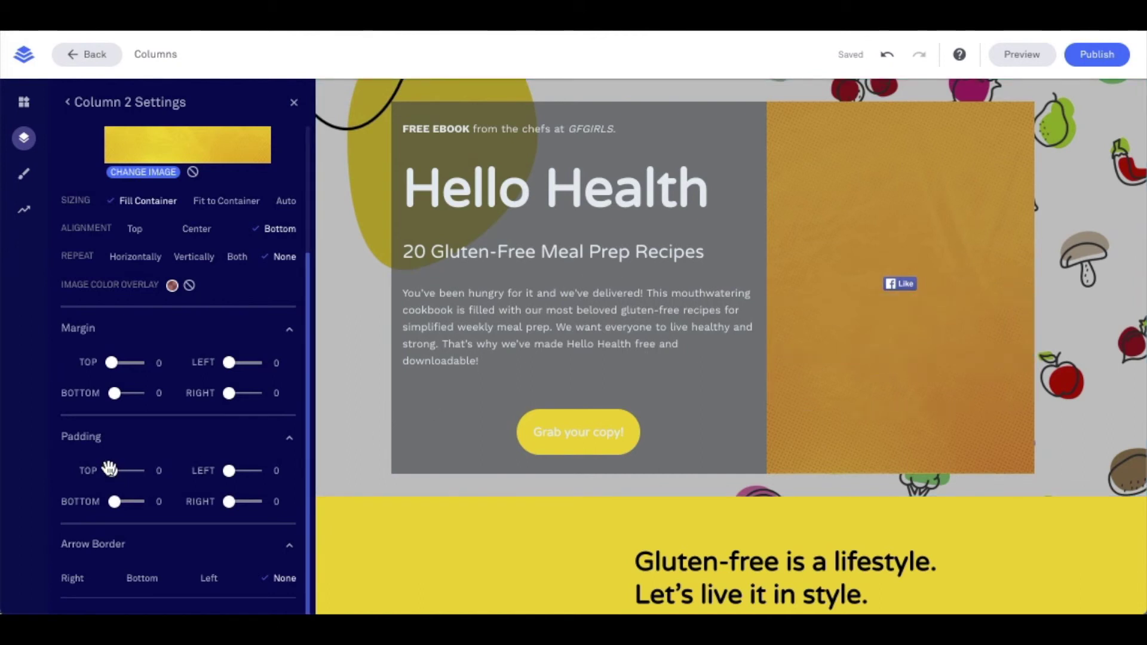
# Experiment with Column 2's top, left and bottom padding sliders
pyautogui.moveTo(112, 472); pyautogui.dragTo(138, 472)
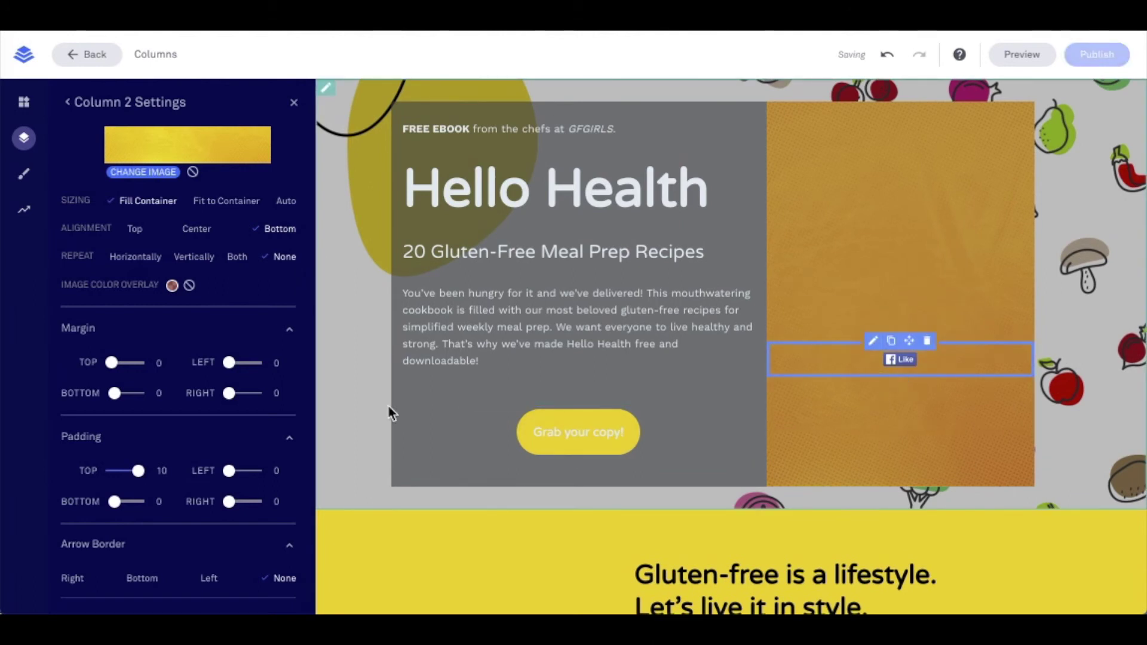
pyautogui.moveTo(138, 471); pyautogui.dragTo(109, 472)
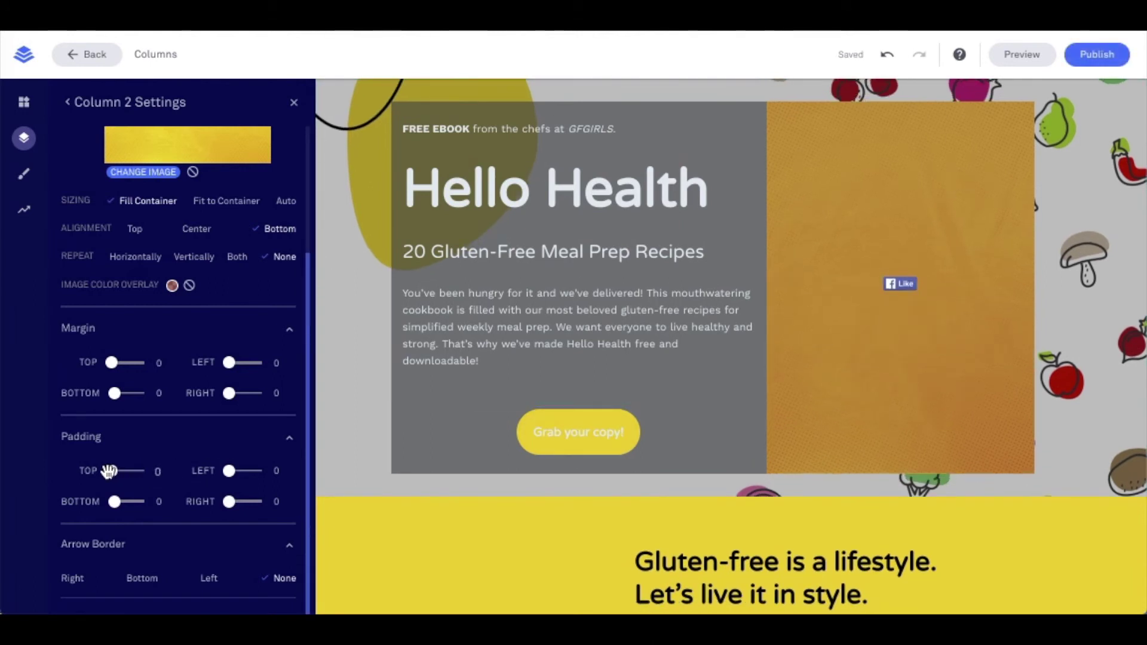
pyautogui.moveTo(229, 471); pyautogui.dragTo(222, 505)
pyautogui.moveTo(112, 501)
pyautogui.mouseDown()
pyautogui.moveTo(143, 503)
pyautogui.moveTo(105, 505)
pyautogui.mouseUp()
pyautogui.click(73, 580)
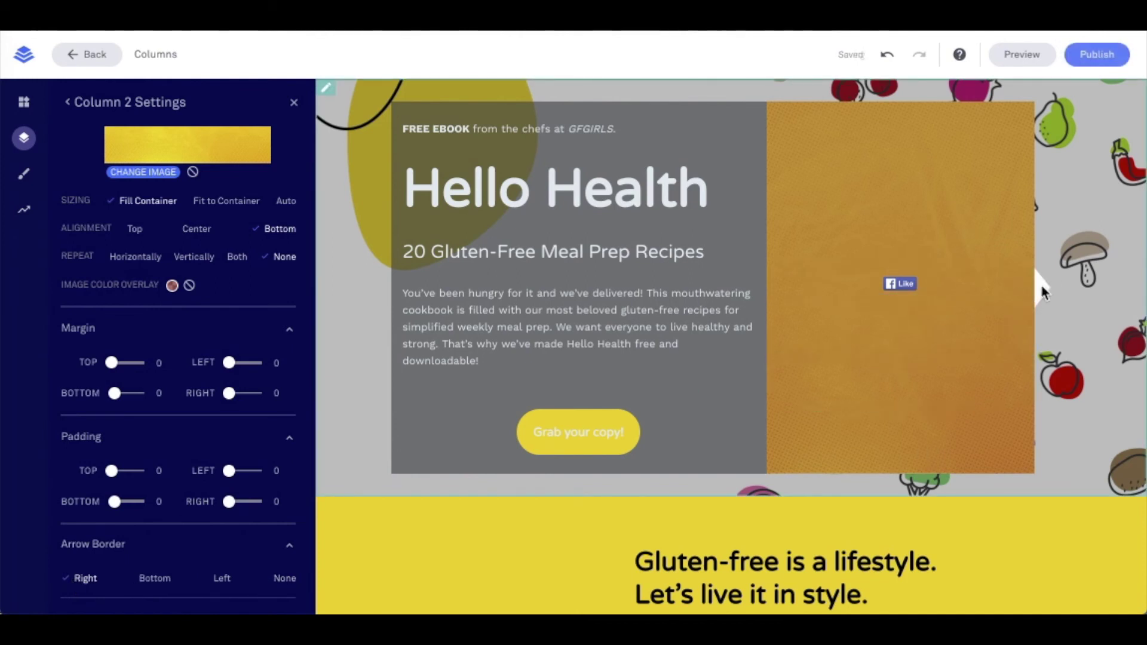
pyautogui.click(154, 580)
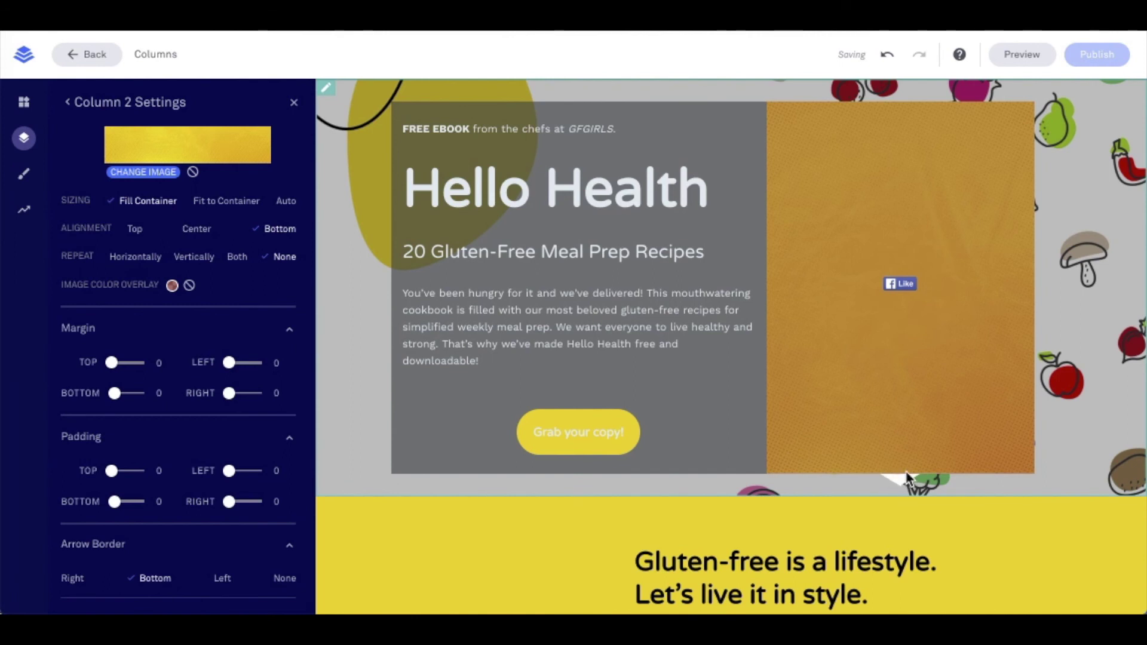
pyautogui.click(222, 579)
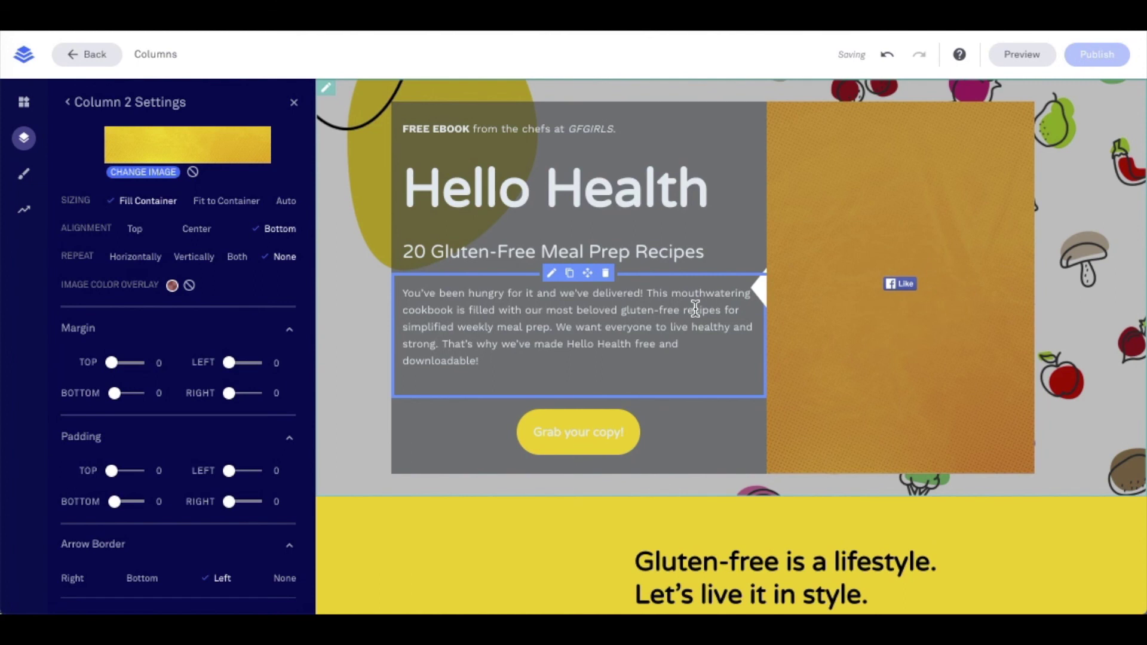
pyautogui.click(284, 579)
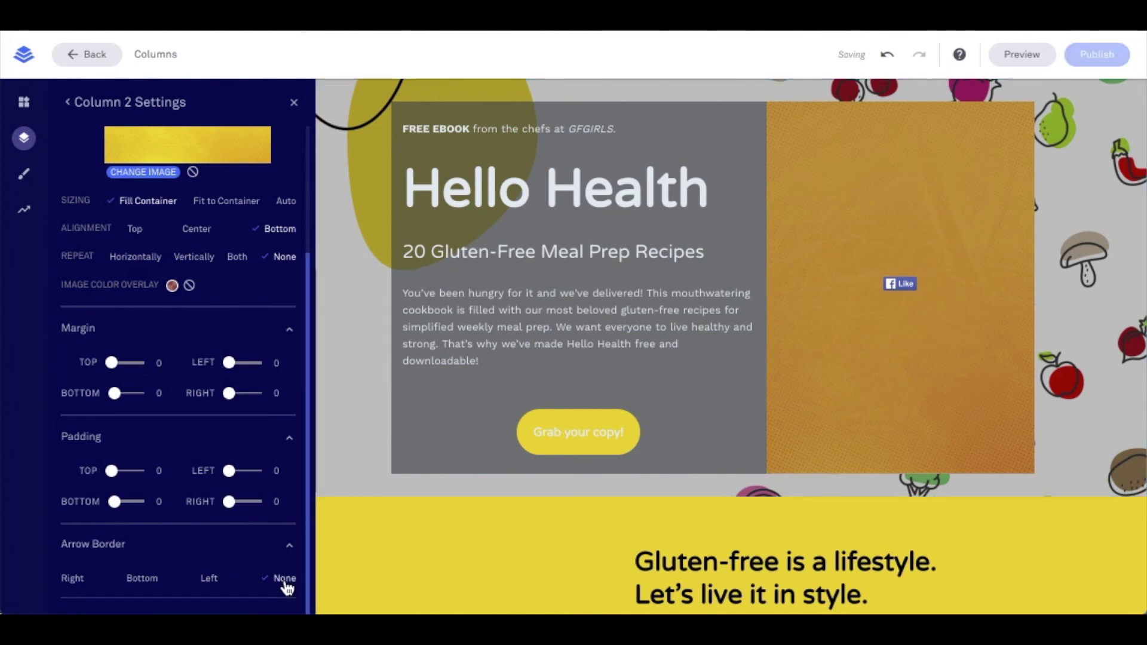